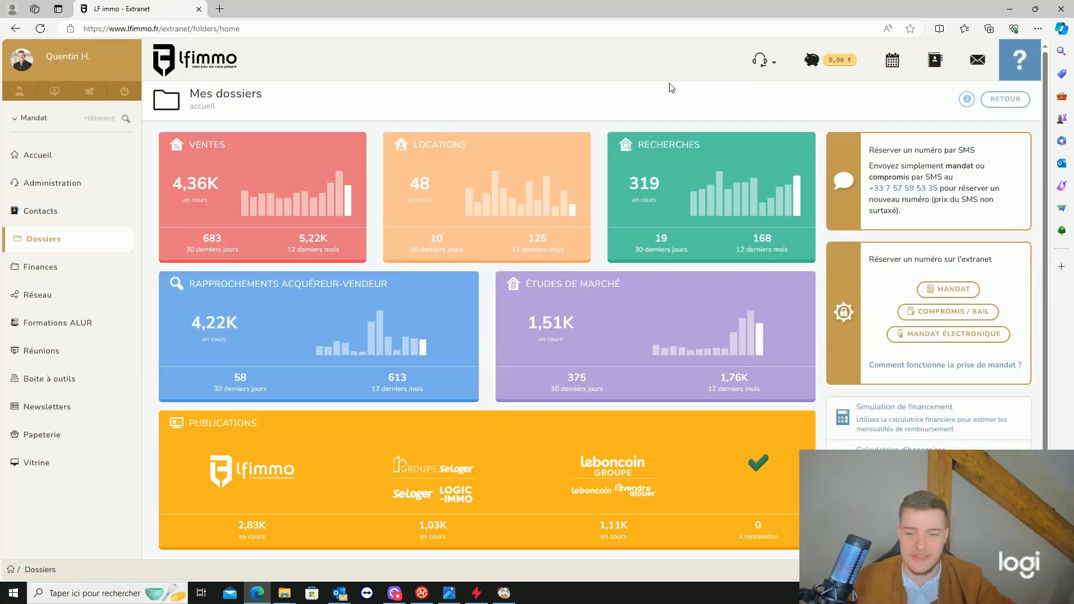
- From the Ventes list, open sales dossier #53641 after dismissing the Outlook notification
click(323, 145)
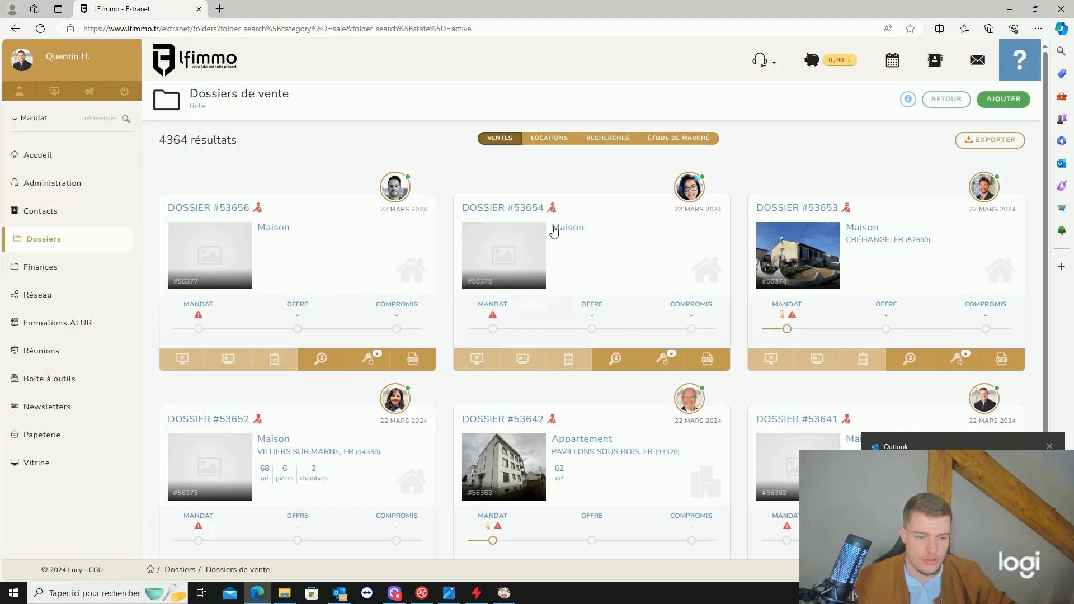
click(1050, 446)
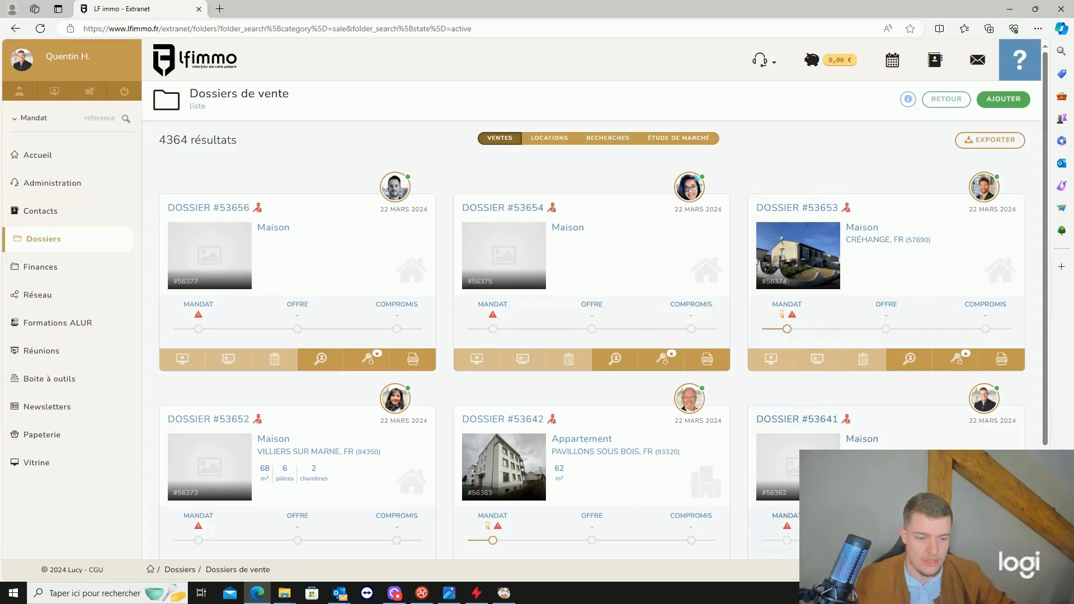
click(889, 481)
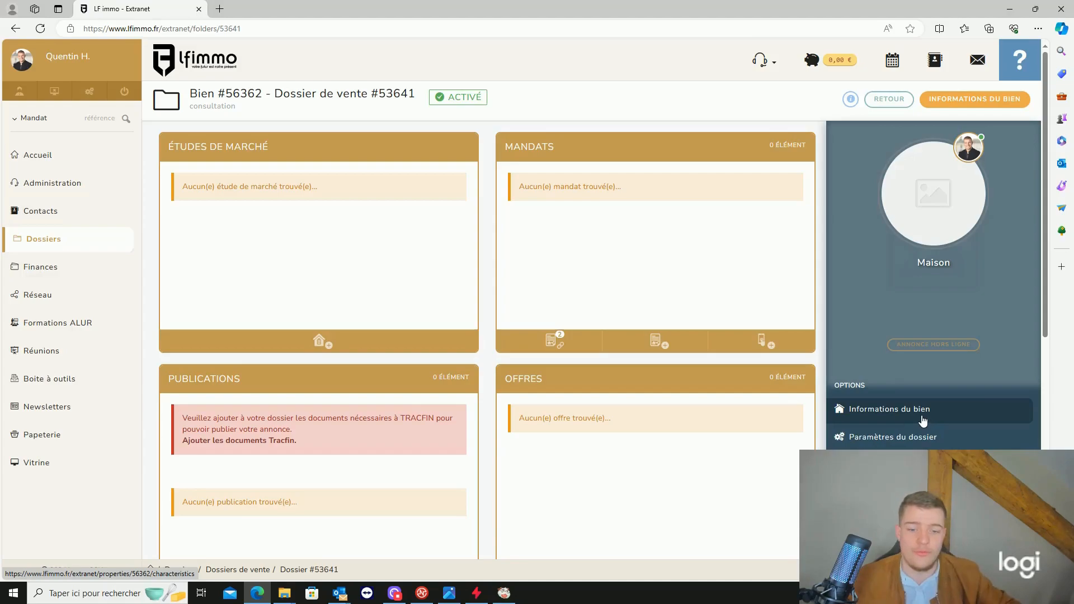
click(562, 343)
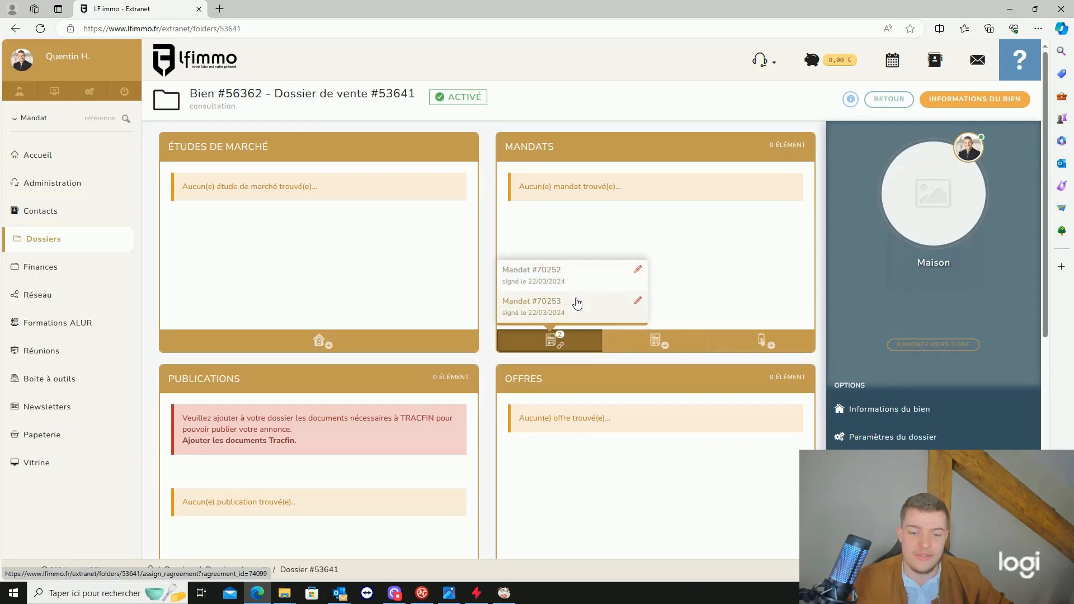
click(574, 309)
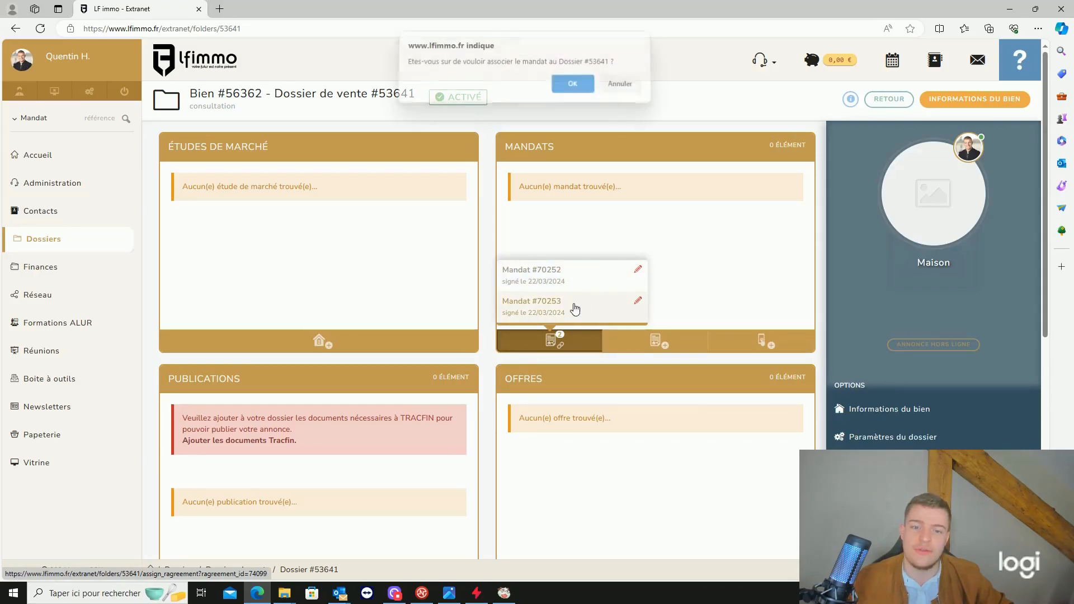
click(573, 91)
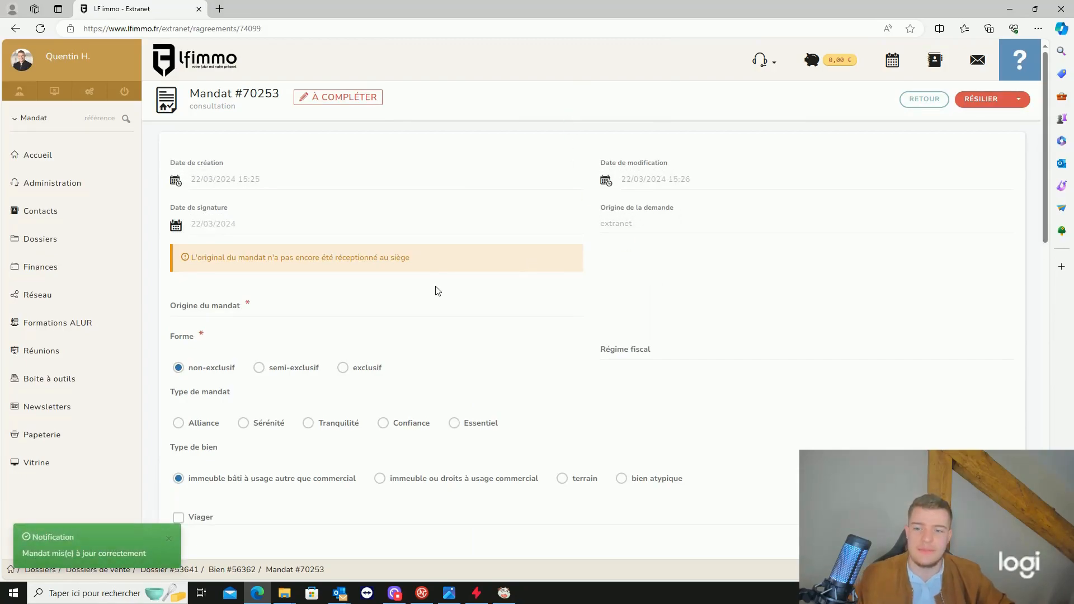
- Set the mandate origin to pige and make the mandate exclusif
scroll(371, 249, down, 2)
click(263, 237)
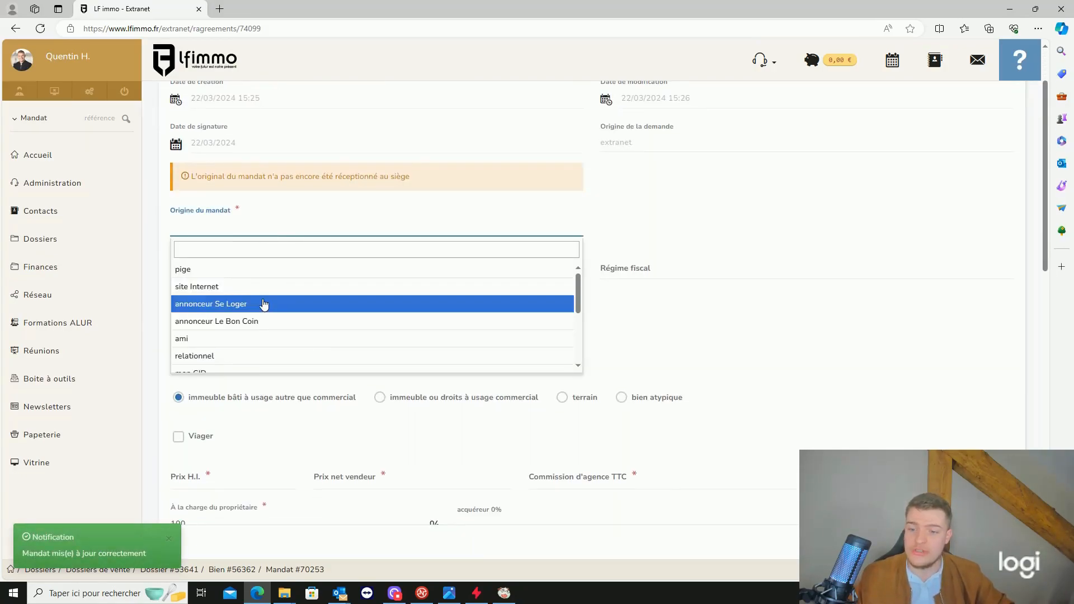
click(247, 273)
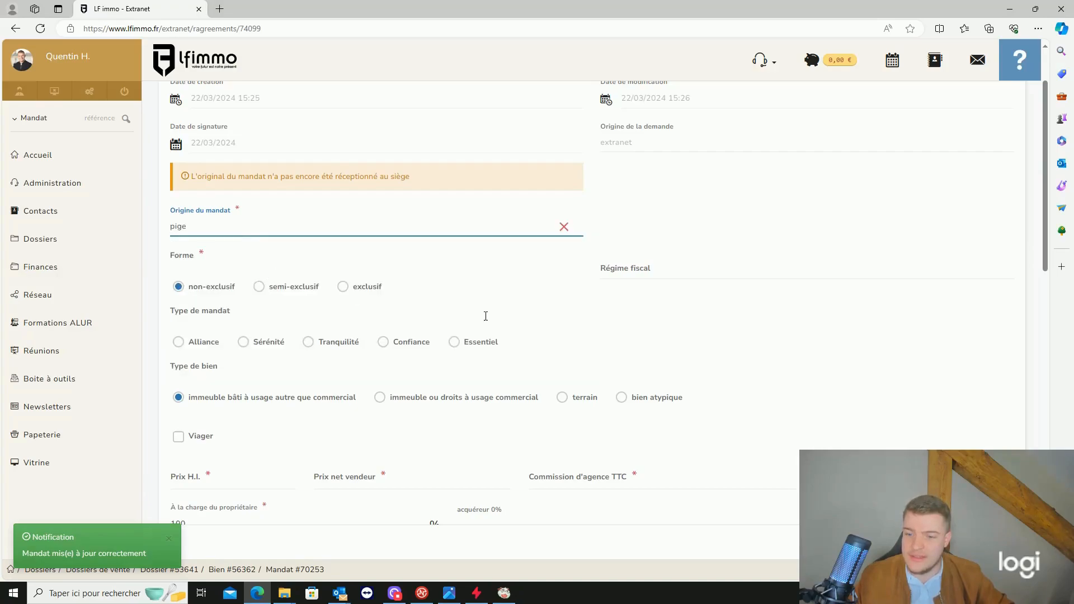
scroll(374, 263, down, 2)
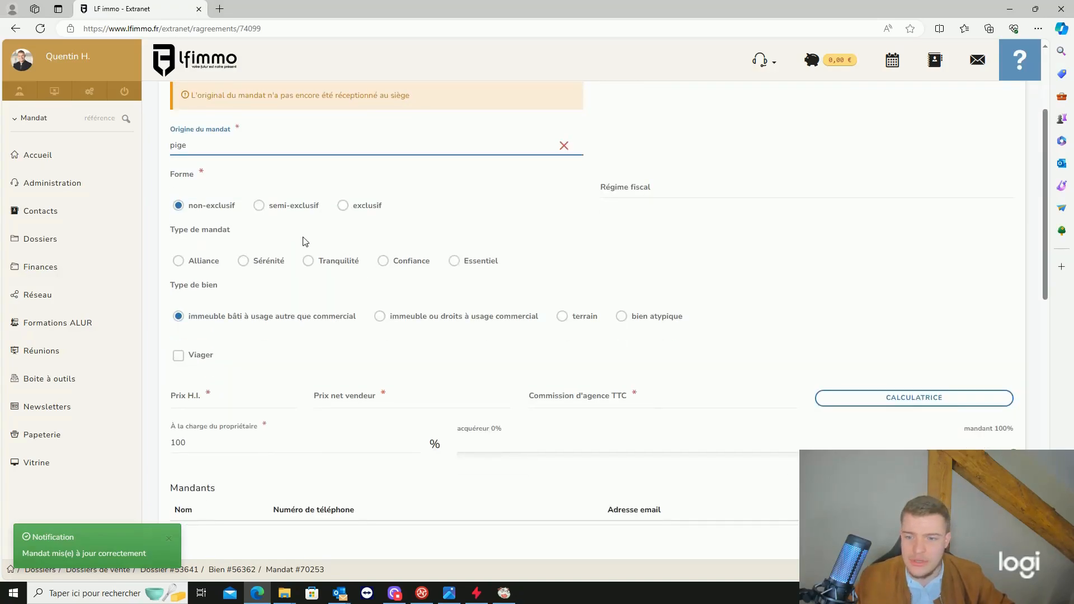
scroll(343, 278, up, 2)
click(359, 290)
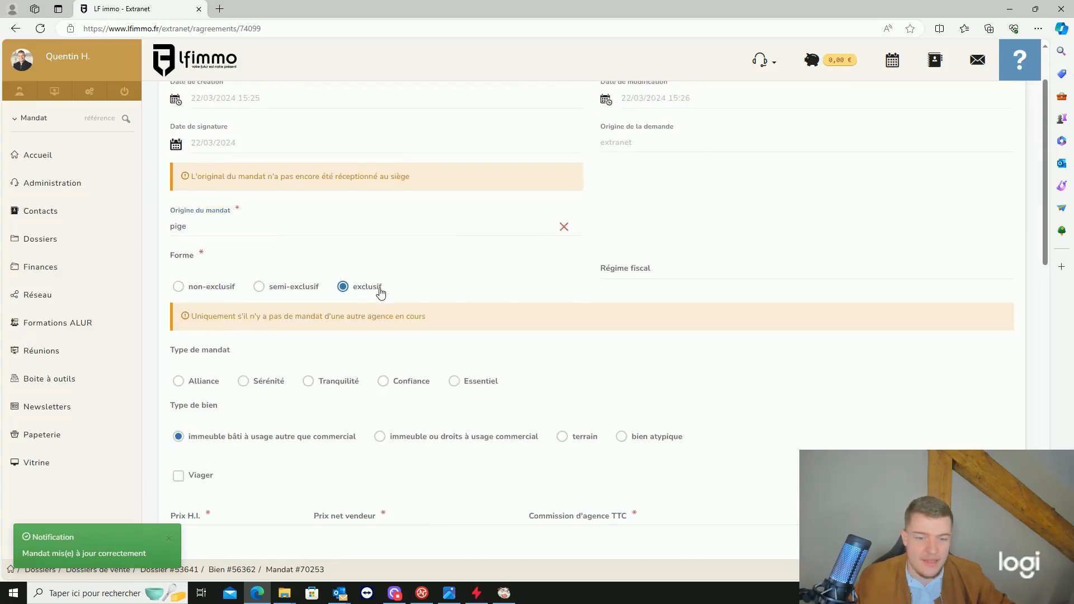
- Switch Viager off and bring up the fee calculator showing 15 000 € fees on 200 000 €
scroll(318, 344, down, 4)
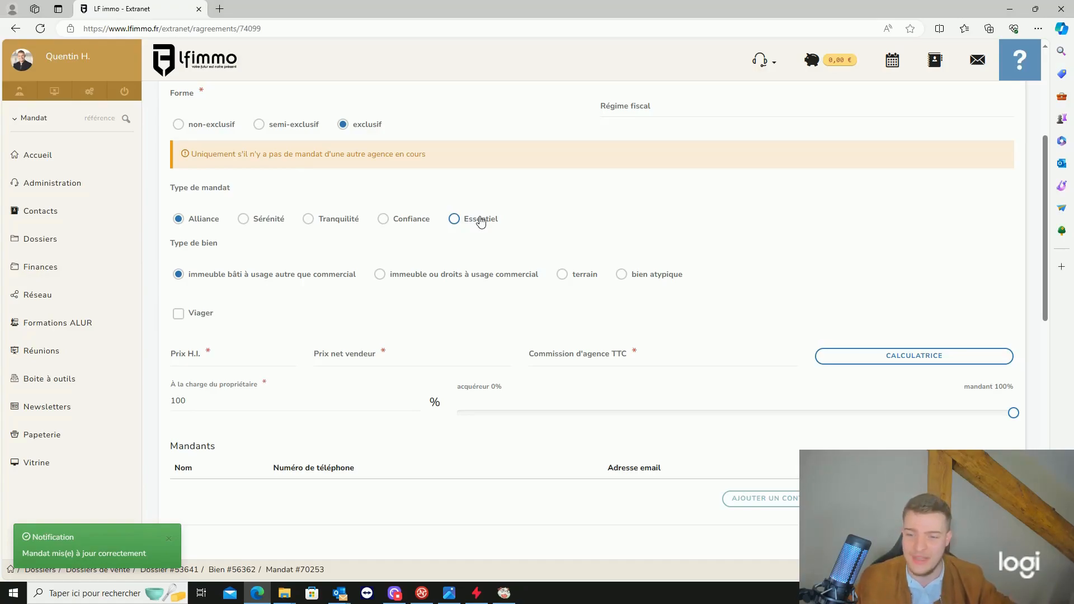
scroll(481, 221, down, 2)
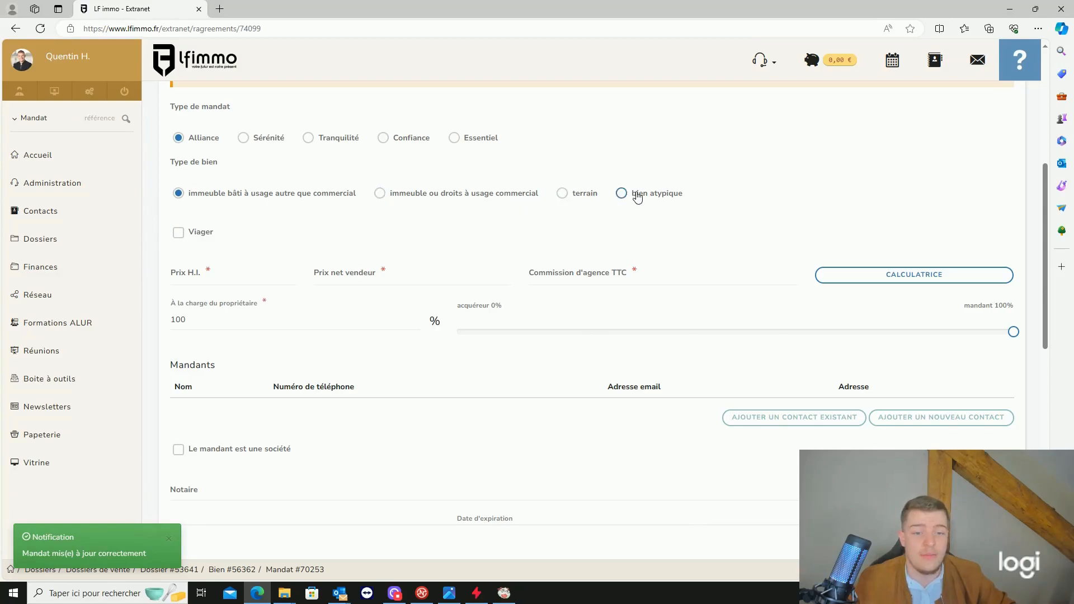
scroll(291, 188, down, 2)
scroll(269, 203, up, 3)
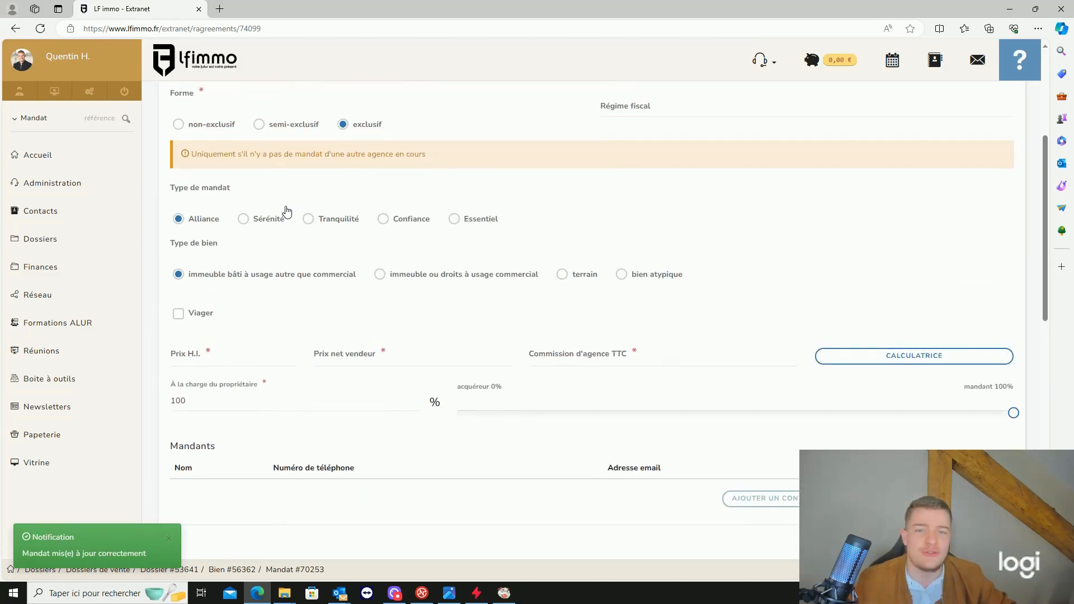
scroll(209, 233, down, 2)
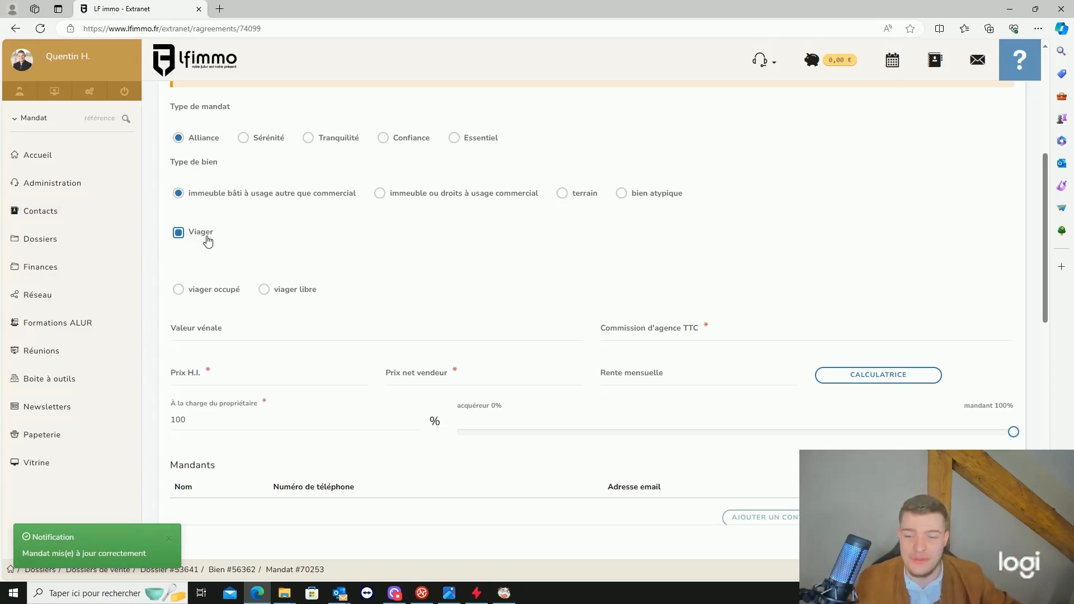
click(207, 237)
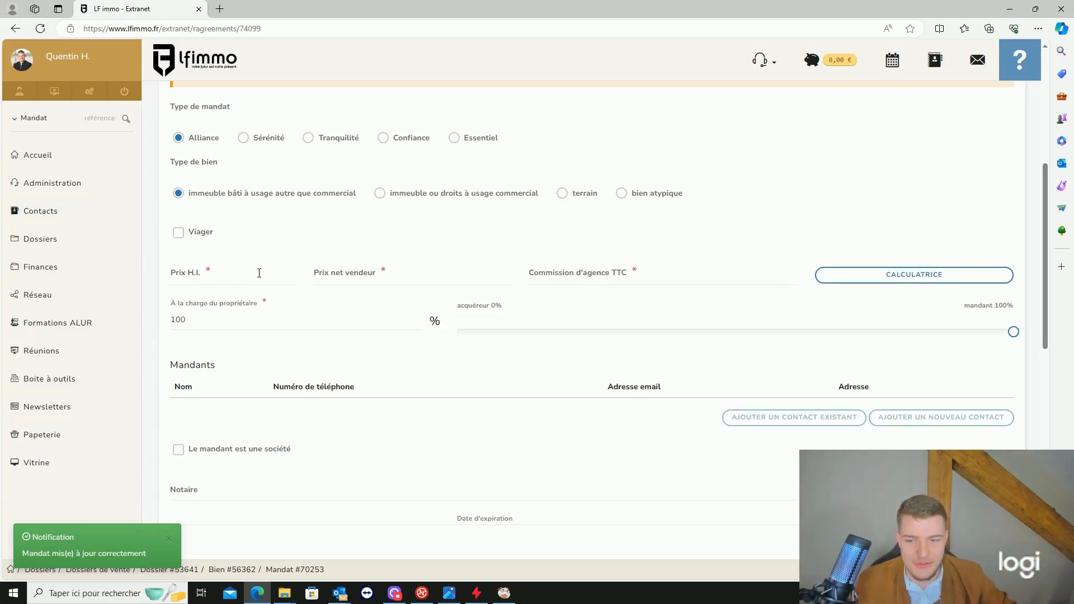
click(909, 277)
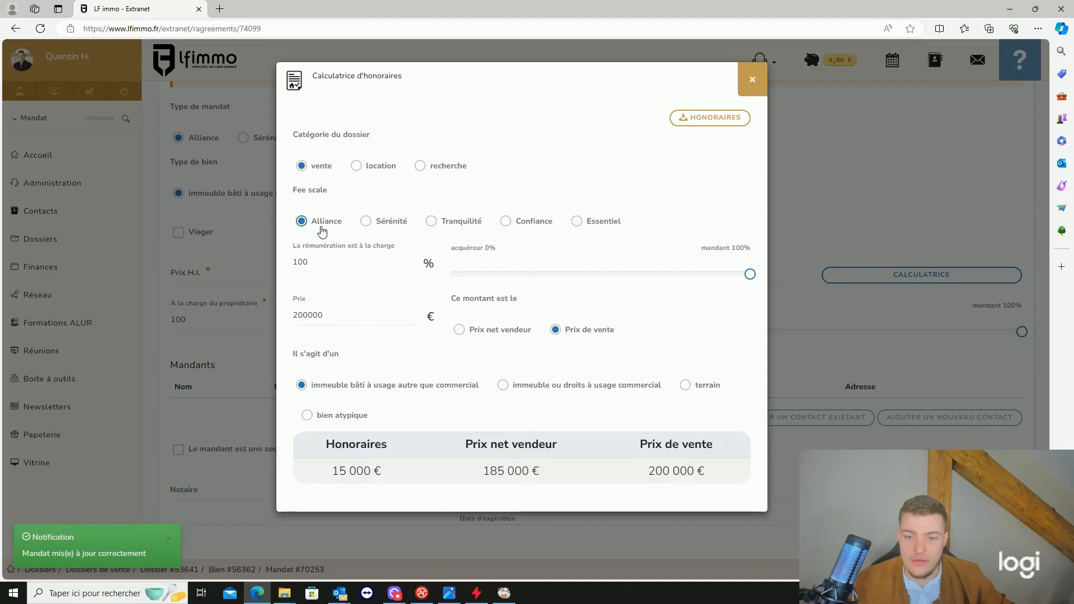
- Change the calculator price from 200000 to 100000, giving 10 000 € fees and 90 000 € net, then close it
double_click(322, 315)
text(1)
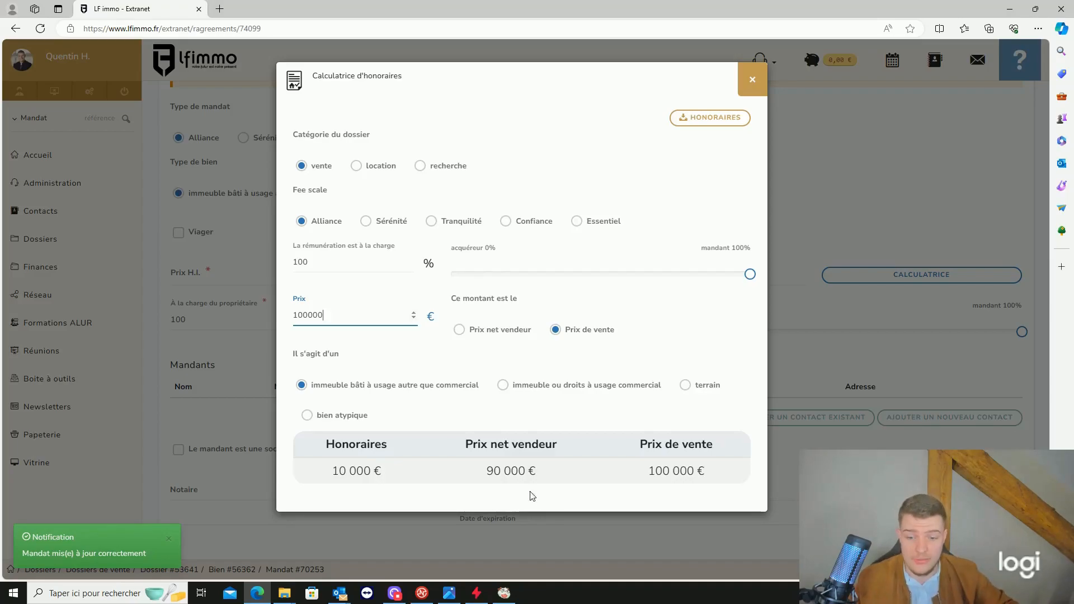
click(751, 92)
scroll(560, 252, down, 4)
scroll(557, 271, up, 6)
scroll(576, 276, down, 3)
scroll(336, 266, down, 2)
scroll(236, 308, up, 2)
- Enter Prix H.I. 100 000 €, net seller price 90 000 € and commission 10 000 €
click(197, 283)
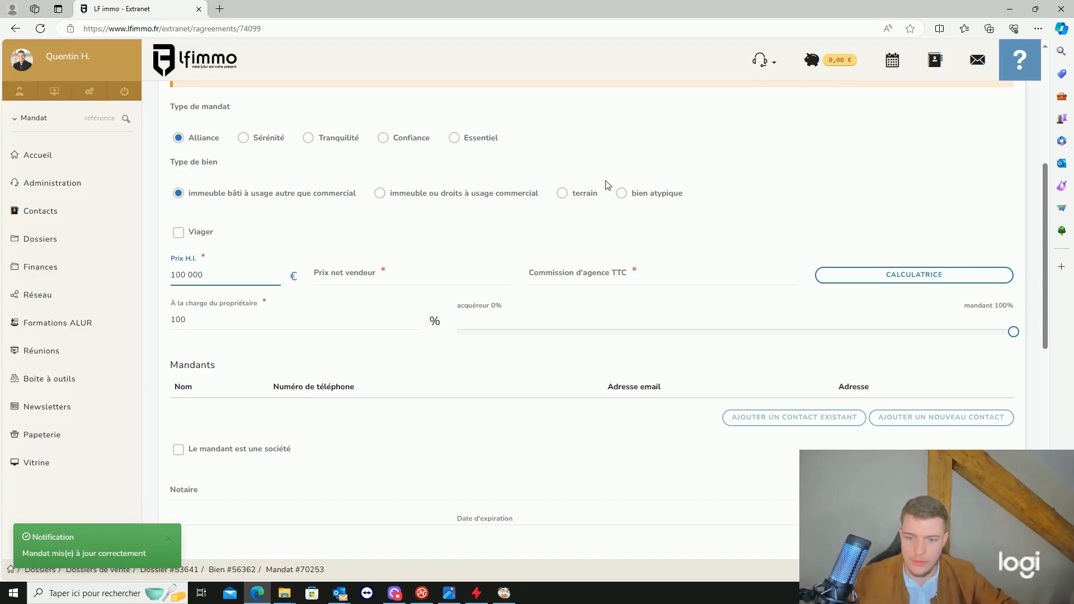
click(382, 283)
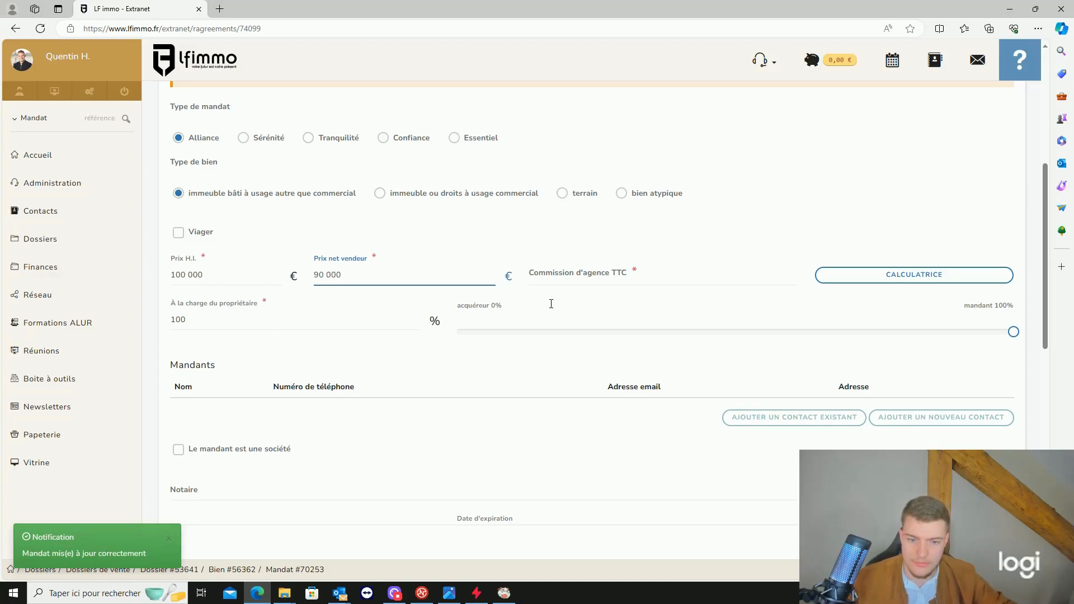
click(747, 274)
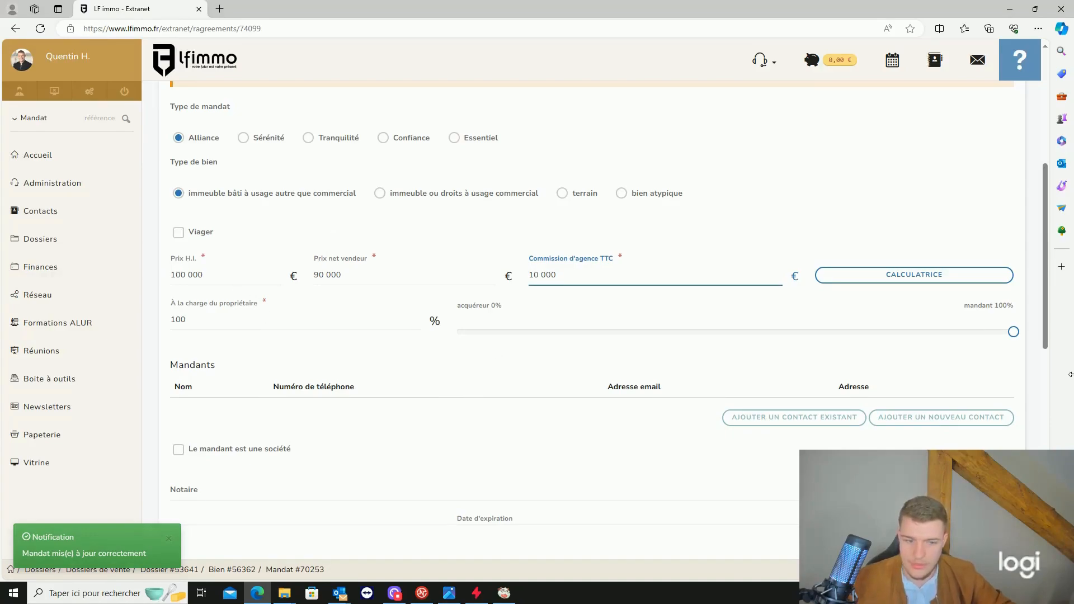
scroll(957, 268, down, 2)
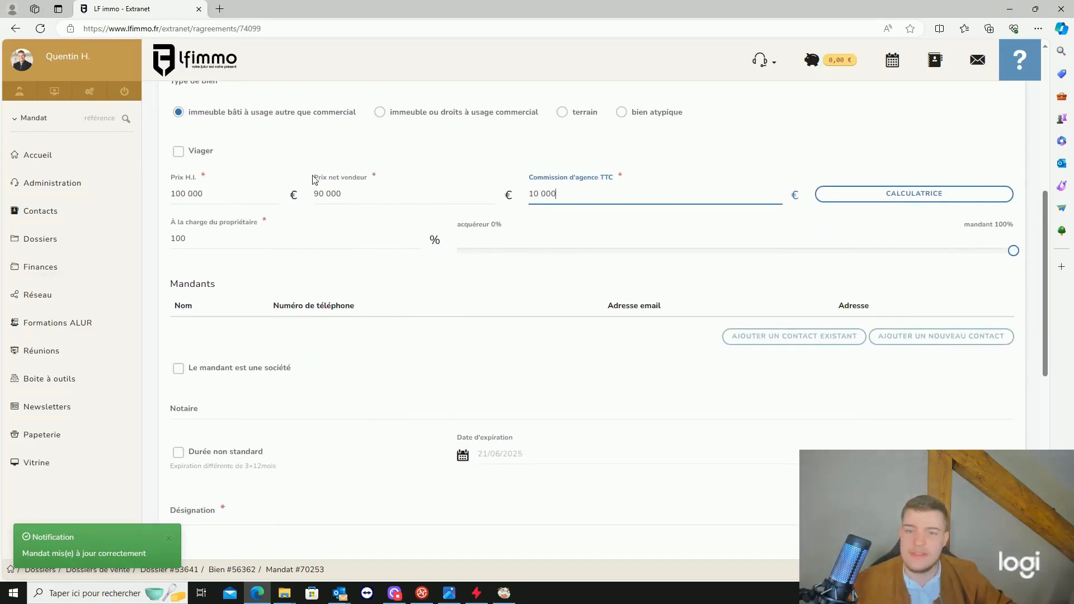
scroll(673, 252, up, 2)
- Put the fee charge 100 % on the owner (À la charge du propriétaire)
drag(1014, 332, 457, 332)
drag(580, 320, 1000, 314)
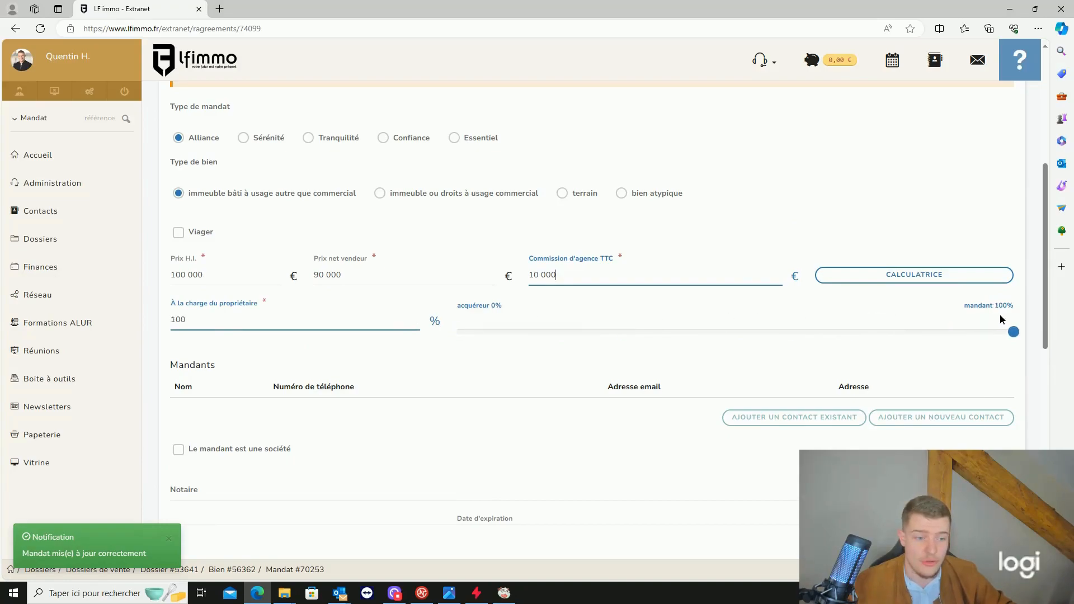
double_click(189, 321)
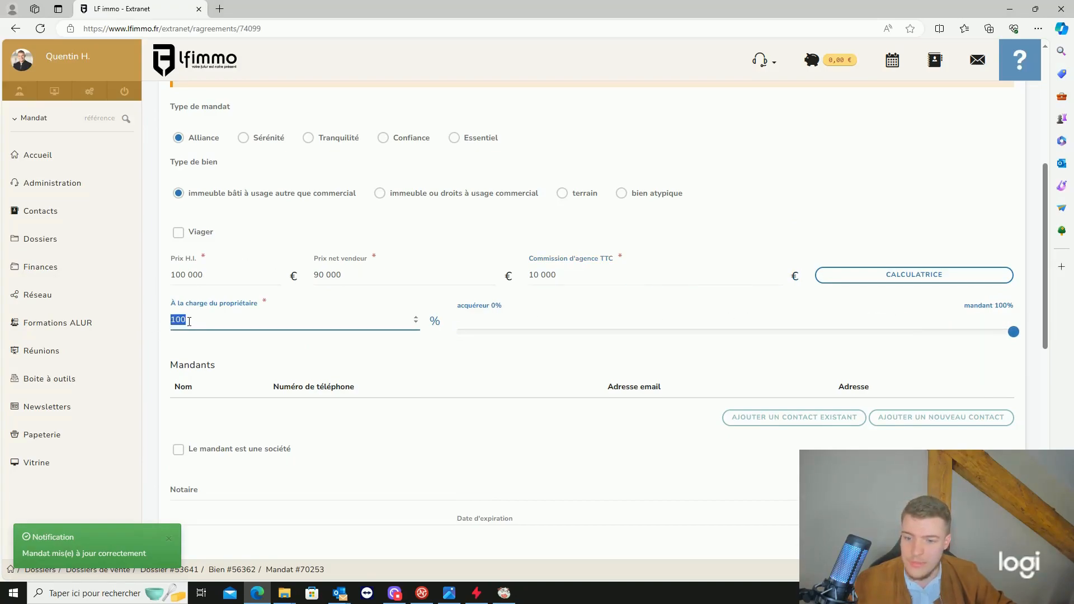
text(0)
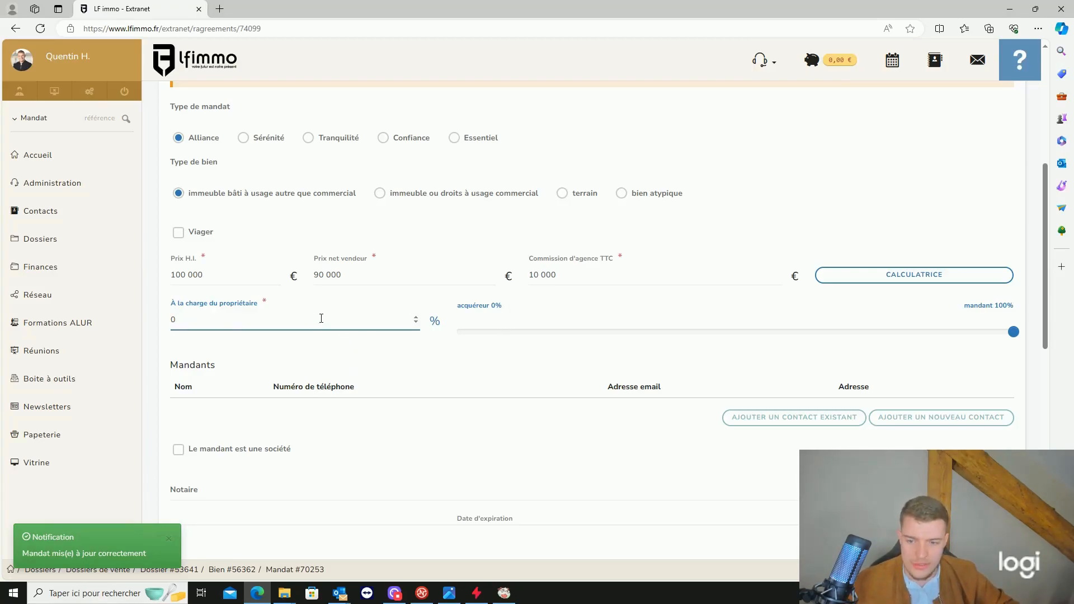
key(BackSpace)
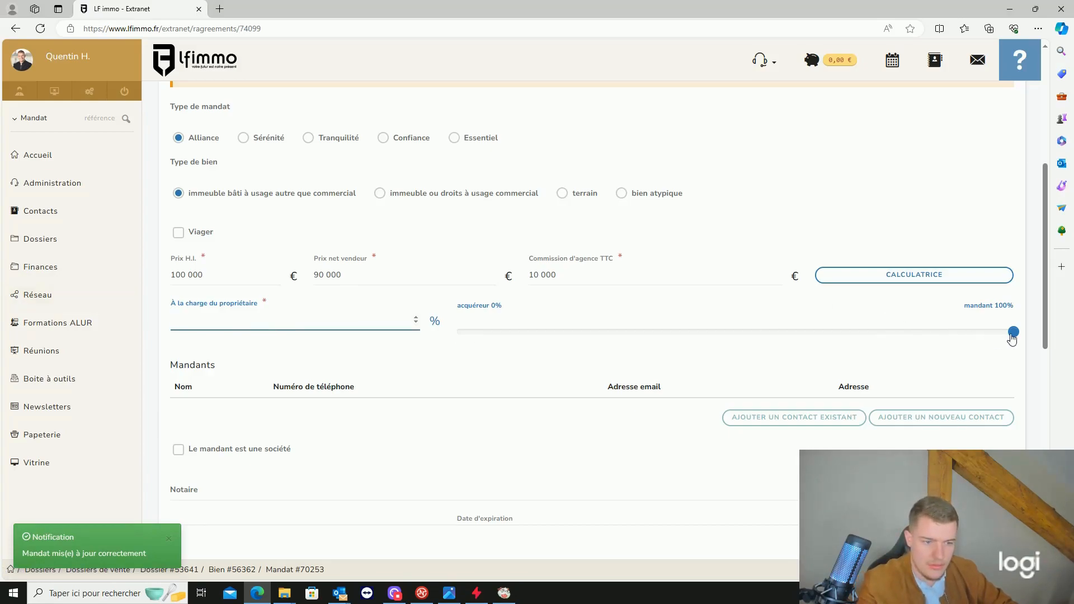
drag(1012, 334, 1013, 334)
scroll(657, 386, down, 1)
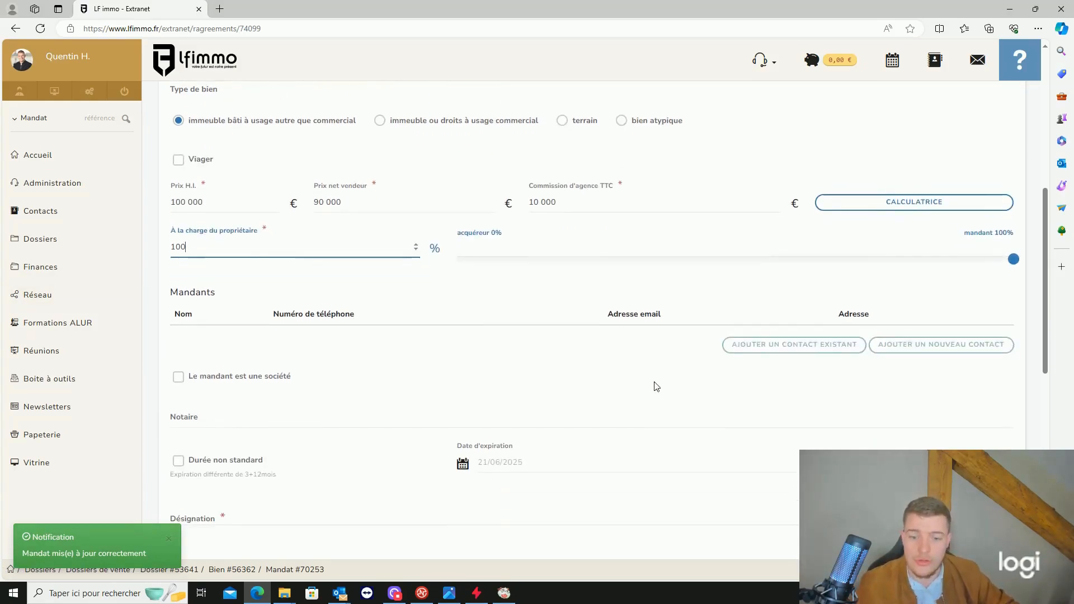
scroll(609, 379, up, 1)
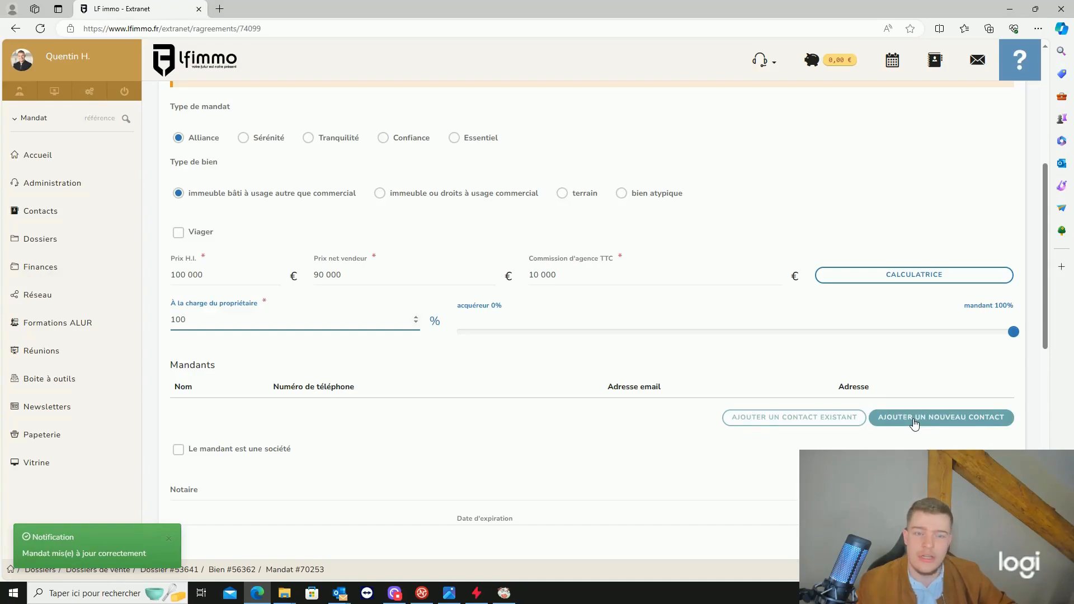
- Add an existing contact as mandant by searching and picking the La Wantzenau entry
click(837, 422)
click(534, 431)
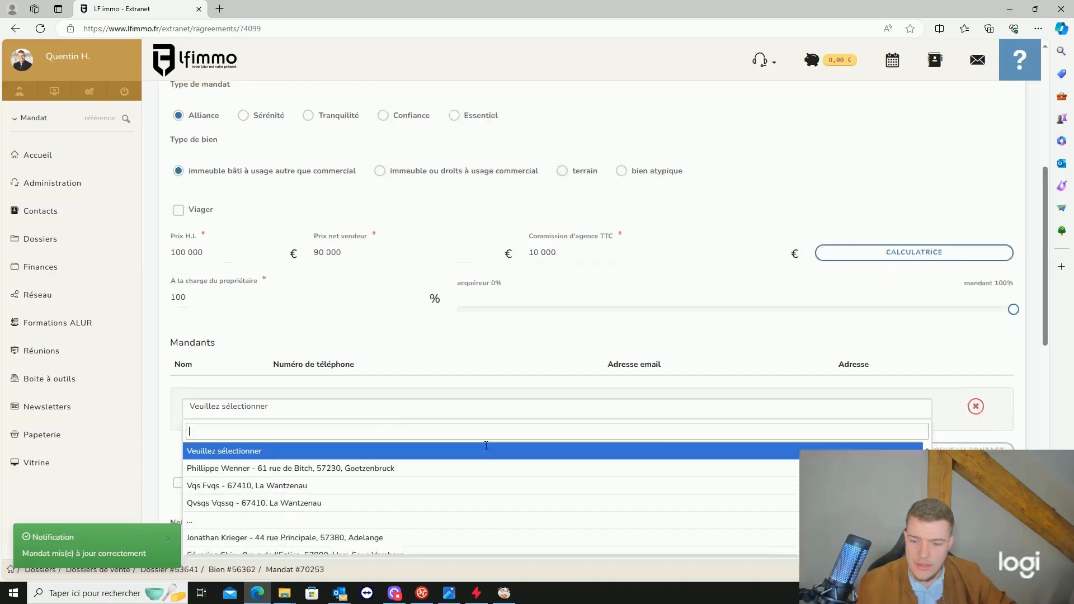
scroll(486, 445, down, 2)
scroll(405, 411, up, 1)
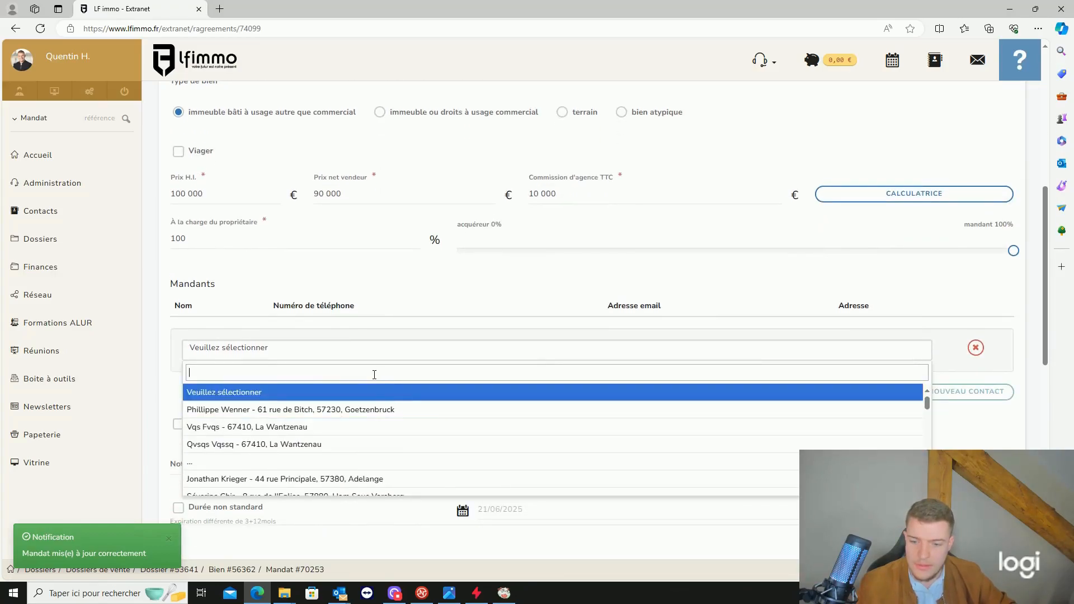
text(quen)
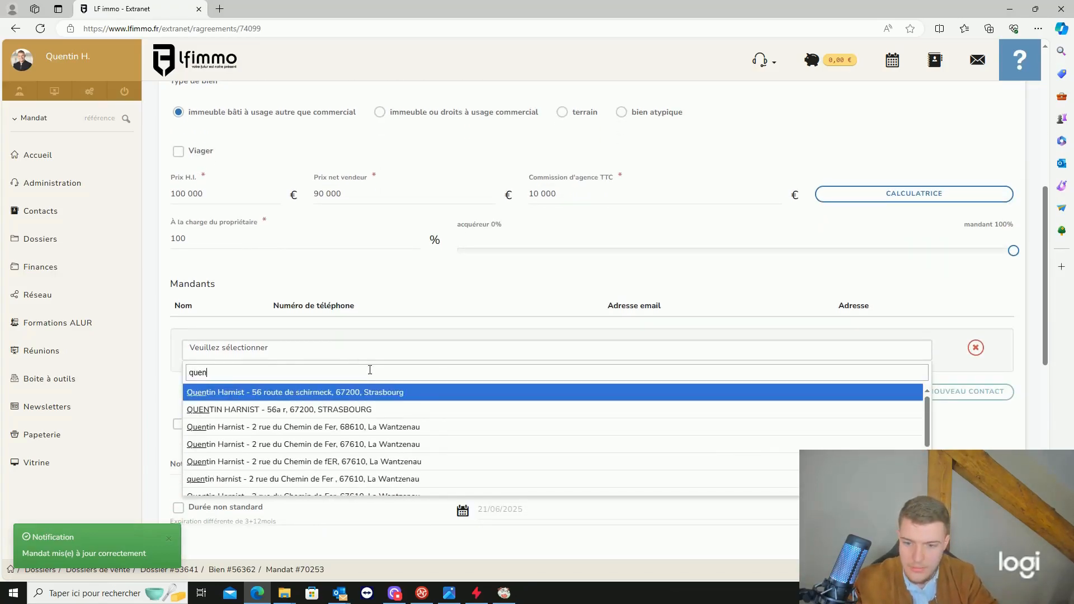
click(357, 428)
- Keep the mandant as a private person, not a company, and leave Notaire empty
scroll(345, 393, down, 1)
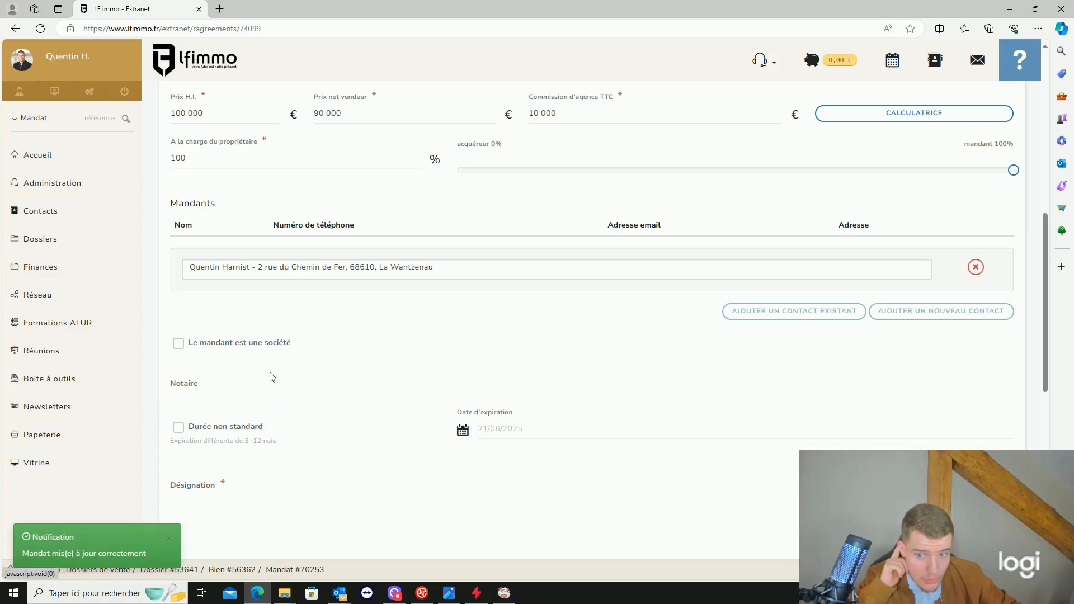
click(285, 345)
click(285, 345)
scroll(291, 350, down, 1)
click(266, 303)
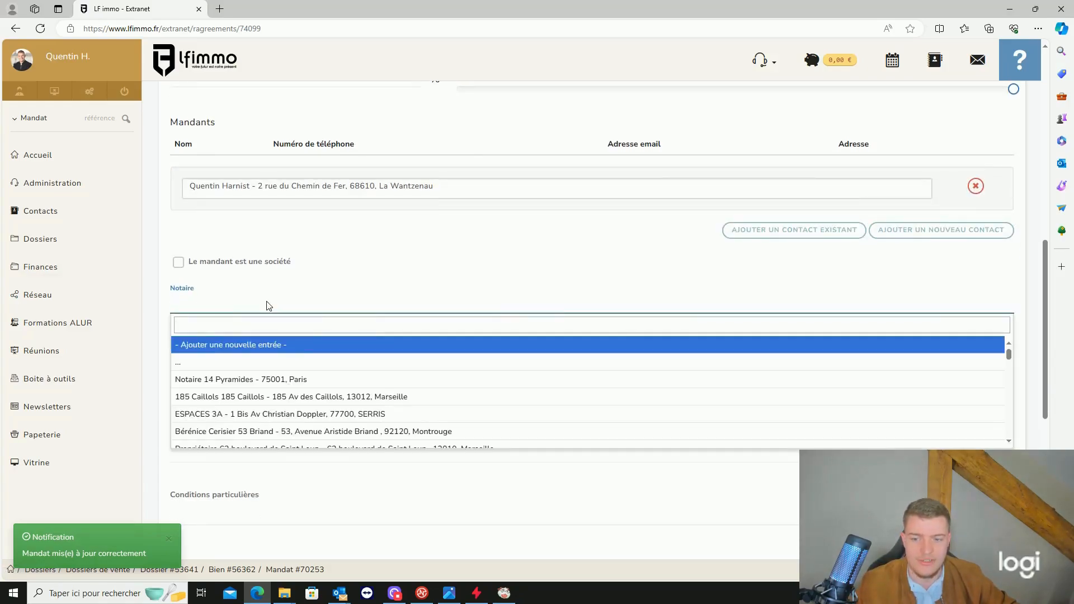
click(269, 313)
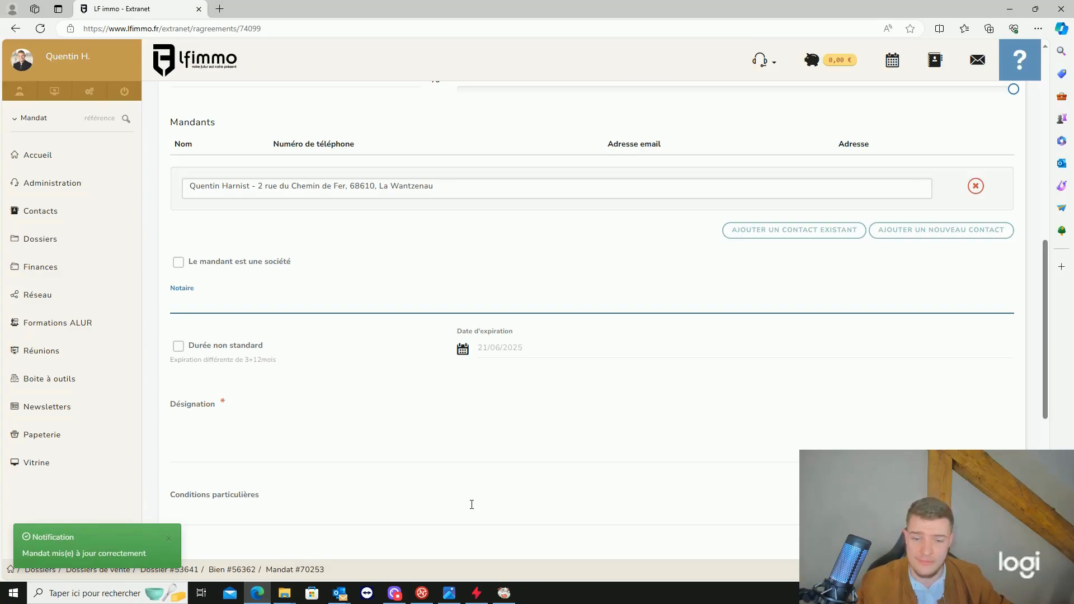
- Keep the standard mandate duration expiring 21/06/2025 instead of a non-standard expiry date
click(260, 346)
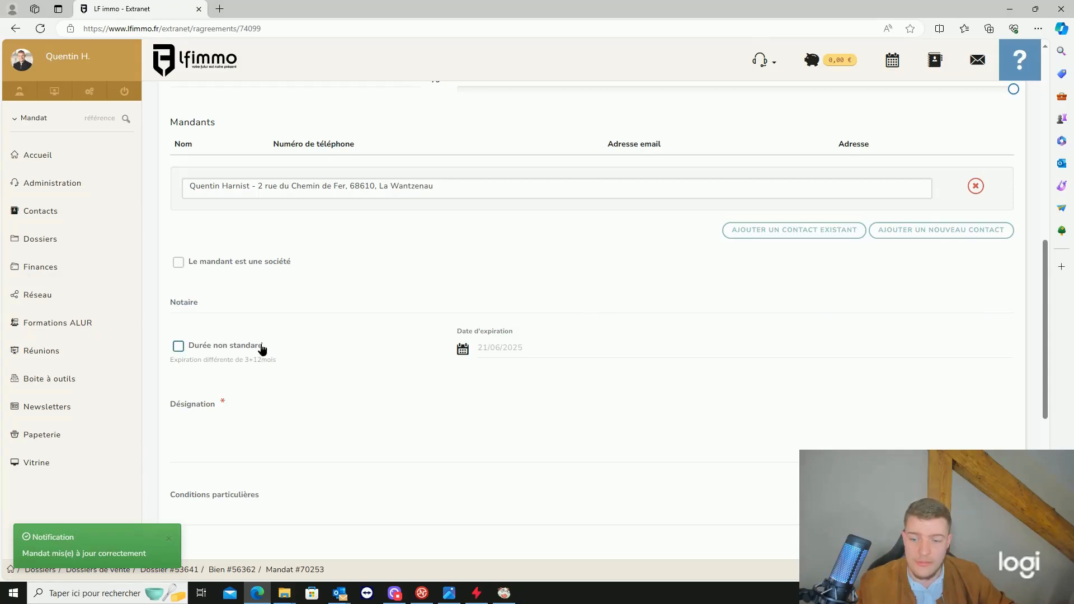
click(486, 345)
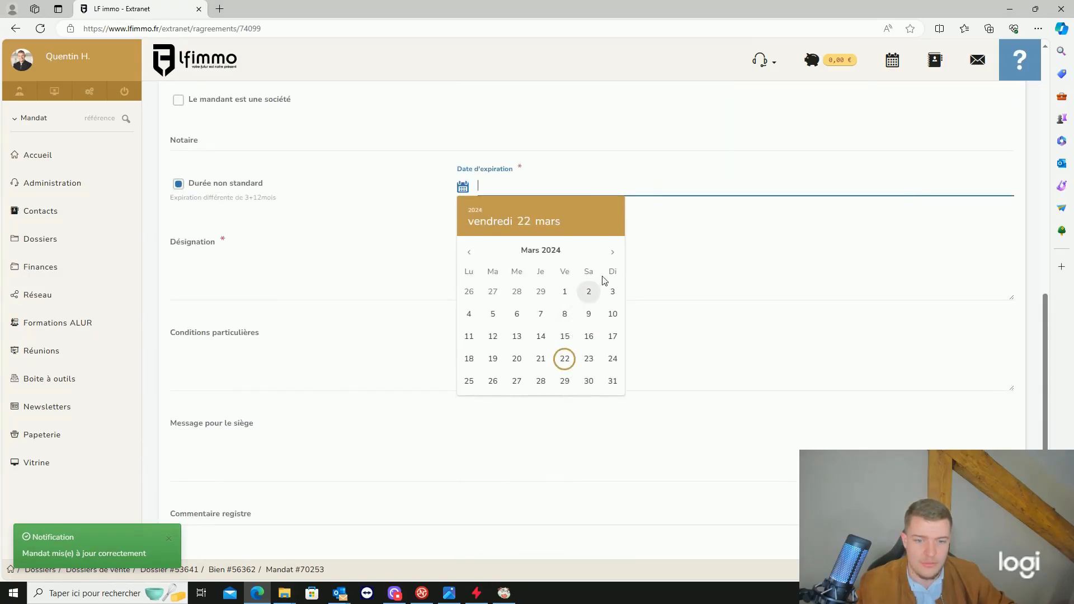
double_click(613, 253)
double_click(613, 256)
double_click(615, 257)
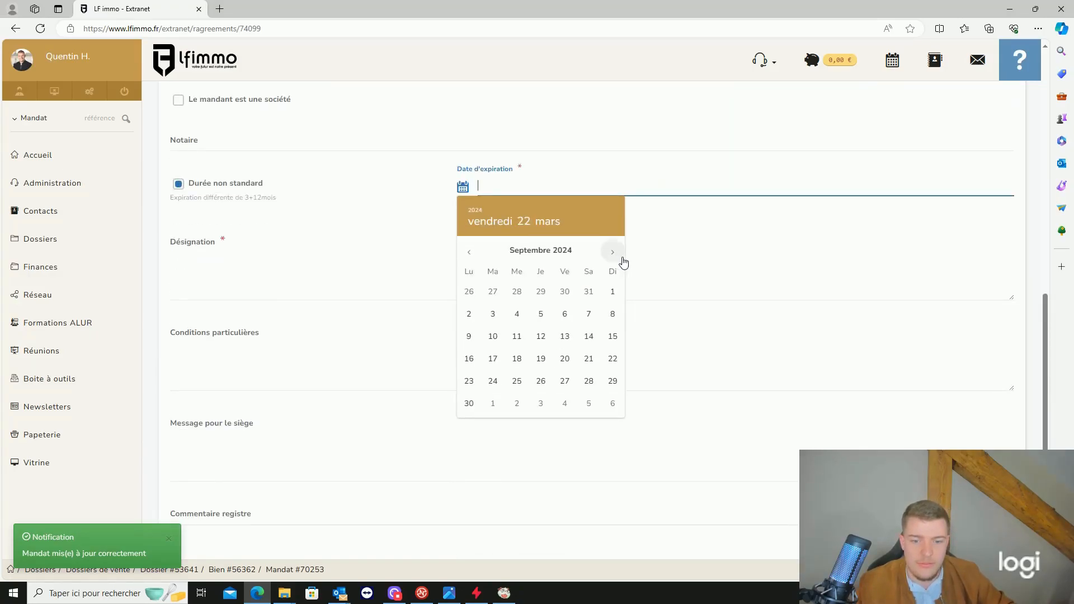
click(242, 188)
- Enter 'Maison' as the mandate's Désignation
click(322, 240)
text(Maison,)
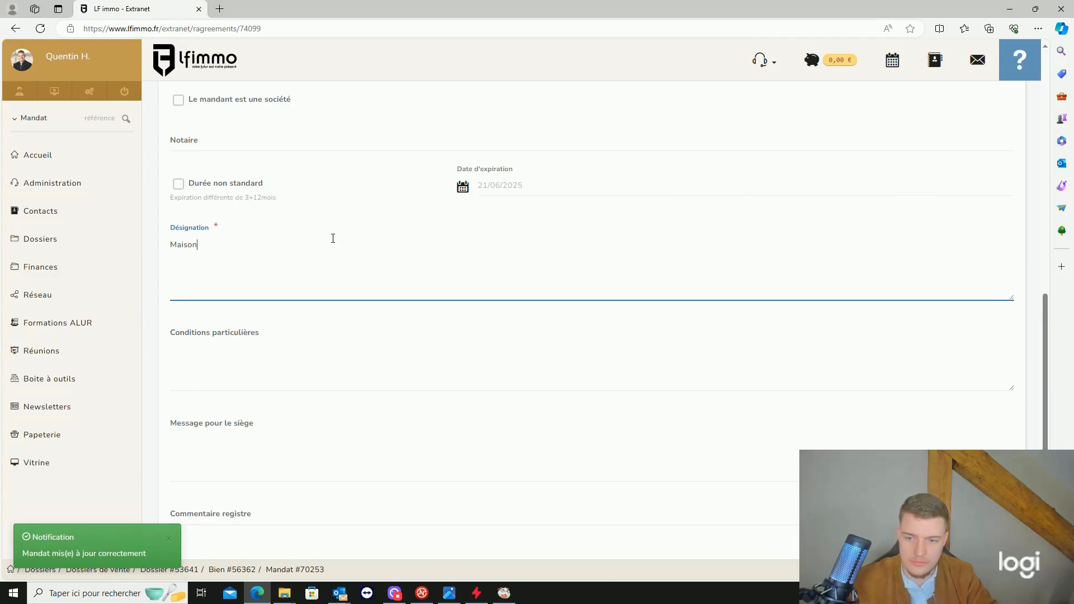
text(...)
key(Return)
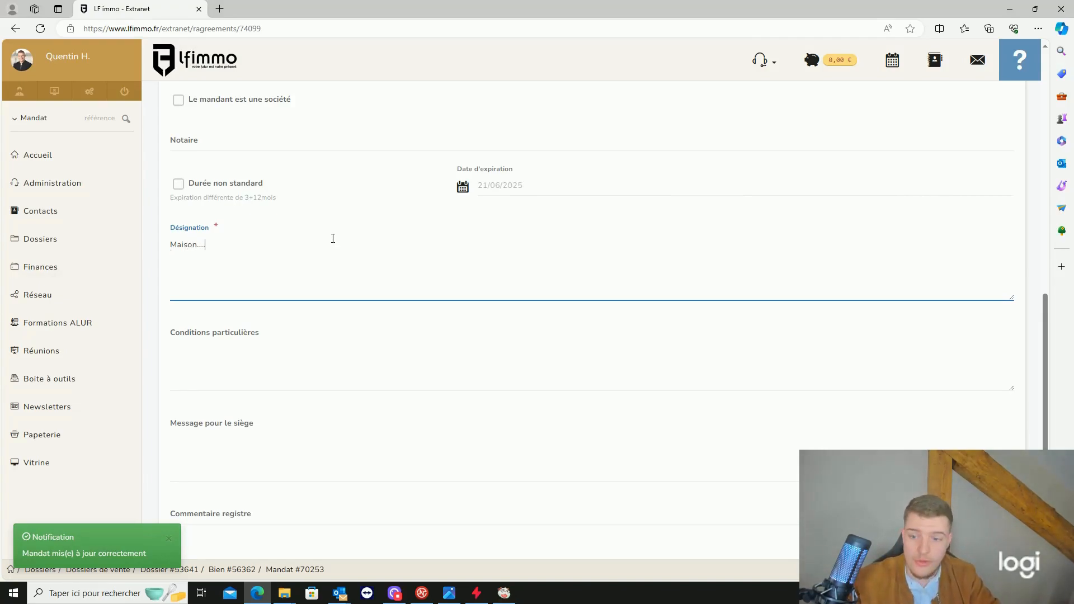
key(BackSpace)
key(BackSpace)
key(BackSpace)
key(BackSpace)
key(BackSpace)
key(BackSpace)
key(BackSpace)
key(BackSpace)
key(BackSpace)
text(Maison)
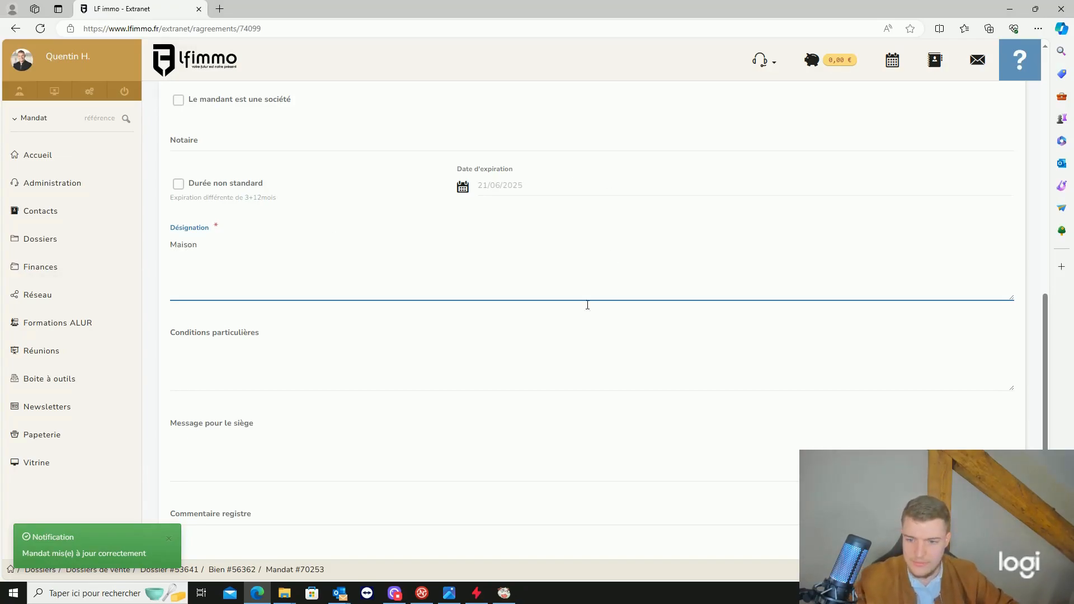
- Move through the special conditions, head-office message and register comment fields
scroll(614, 283, down, 2)
click(343, 269)
scroll(342, 269, down, 2)
scroll(342, 268, up, 3)
scroll(249, 285, down, 1)
scroll(325, 288, down, 1)
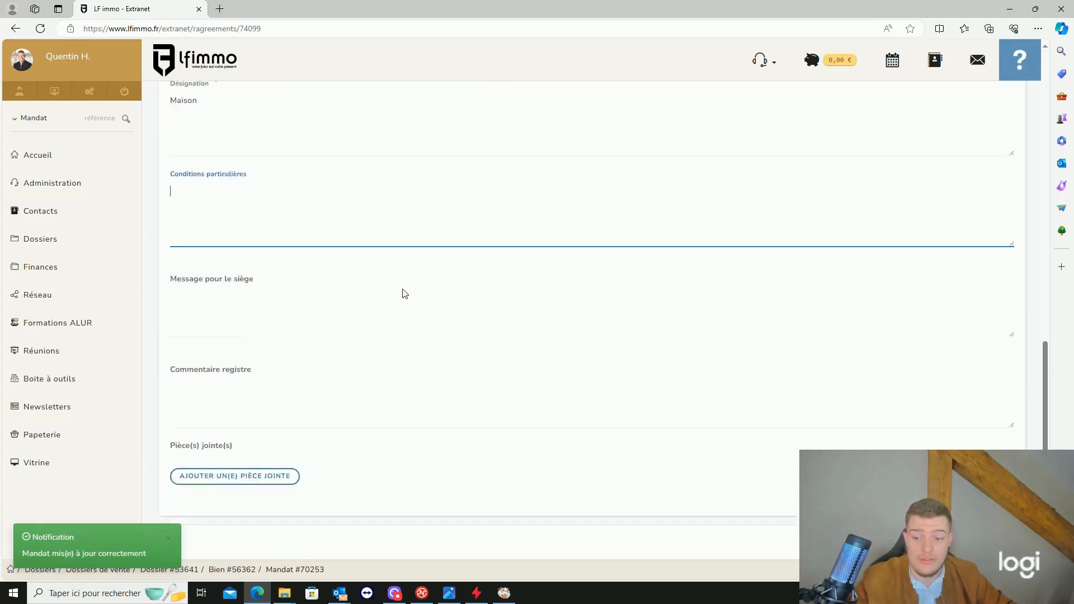
click(385, 302)
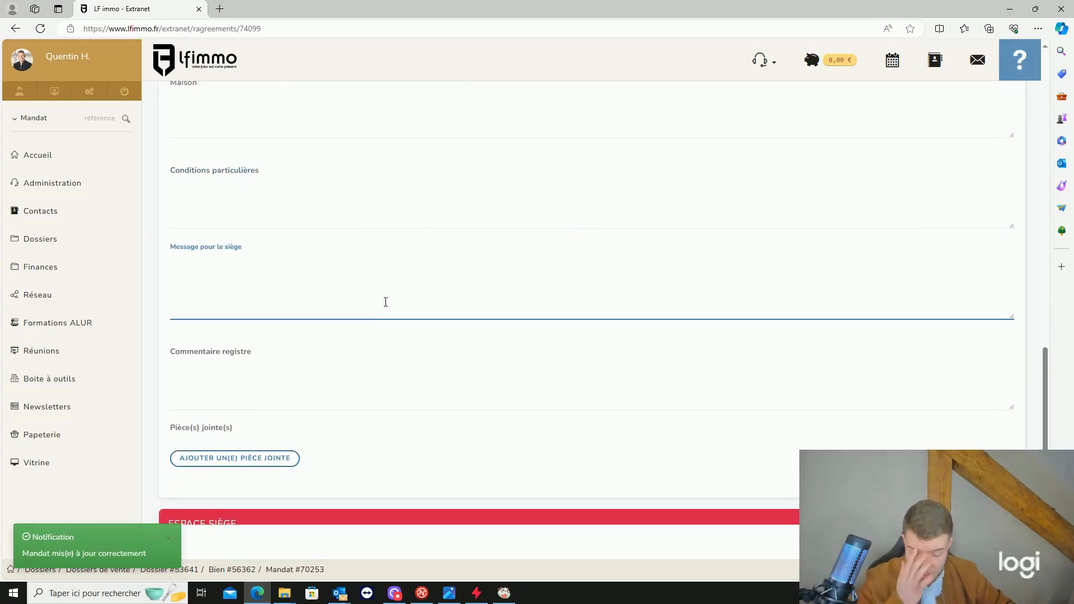
click(270, 384)
scroll(330, 333, down, 2)
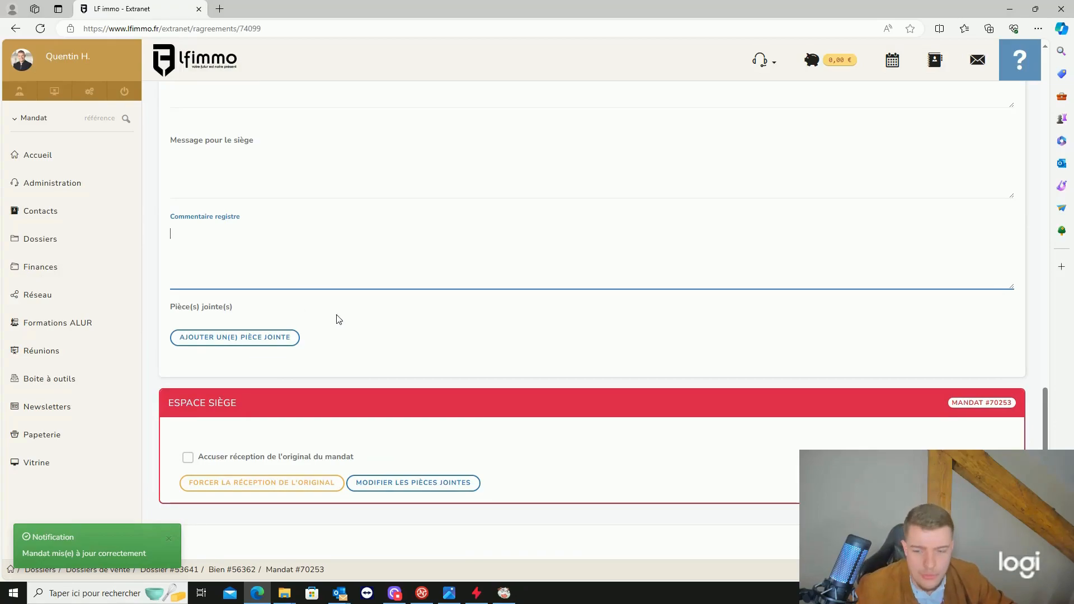
- Save mandate #70253 and check dossier #53641 now lists it at 100 000 € as Maison
click(991, 541)
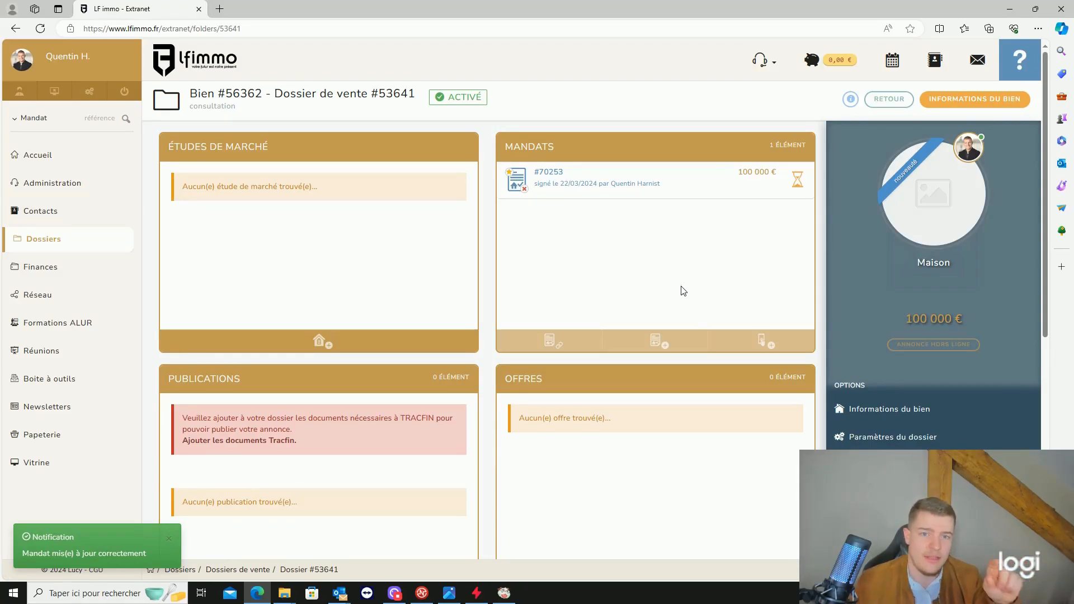
scroll(682, 288, down, 3)
scroll(685, 277, up, 3)
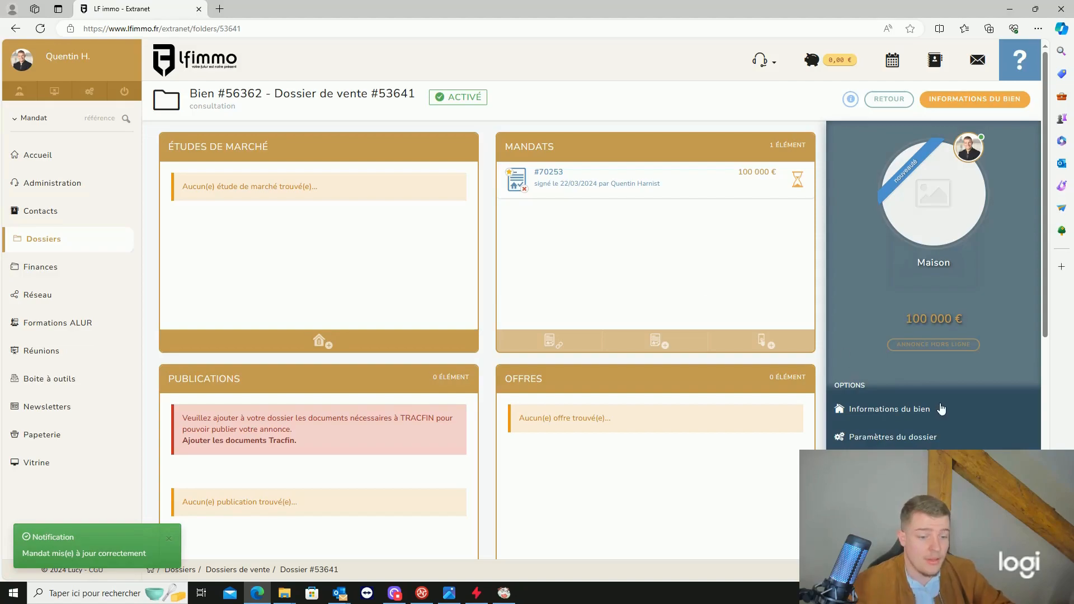
scroll(934, 408, down, 2)
- In the dossier's Tracfin documents, attach the mandant's identity card CI Mandant.jpeg
click(901, 386)
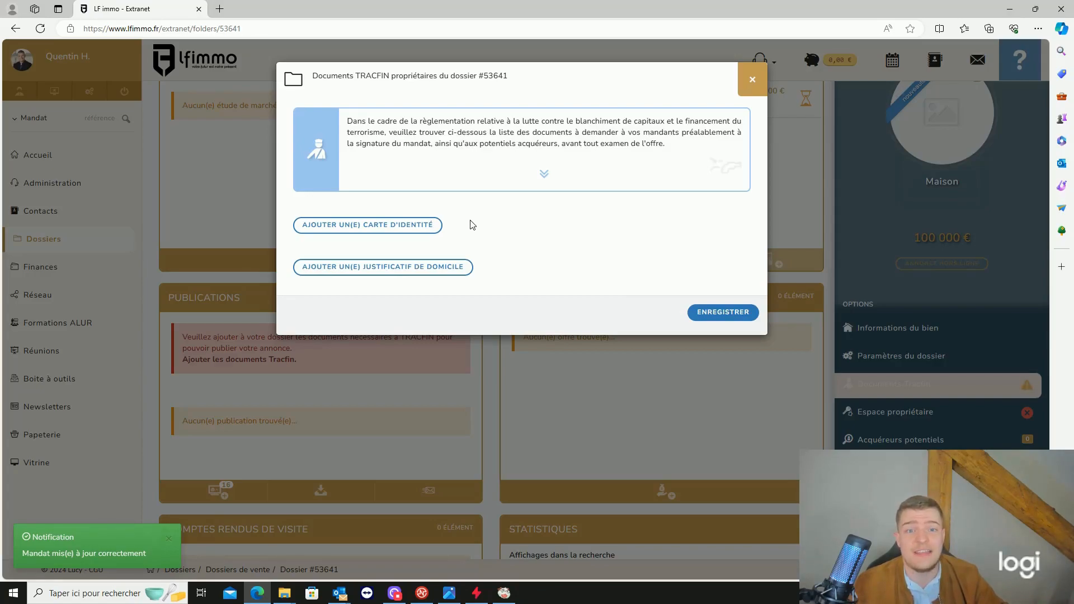
click(428, 271)
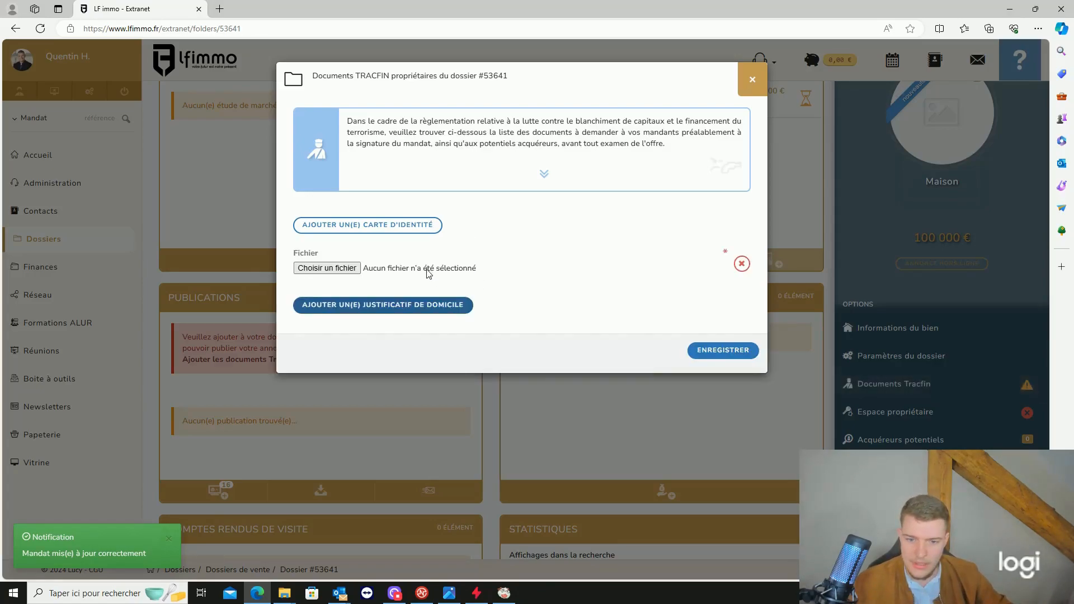
click(351, 268)
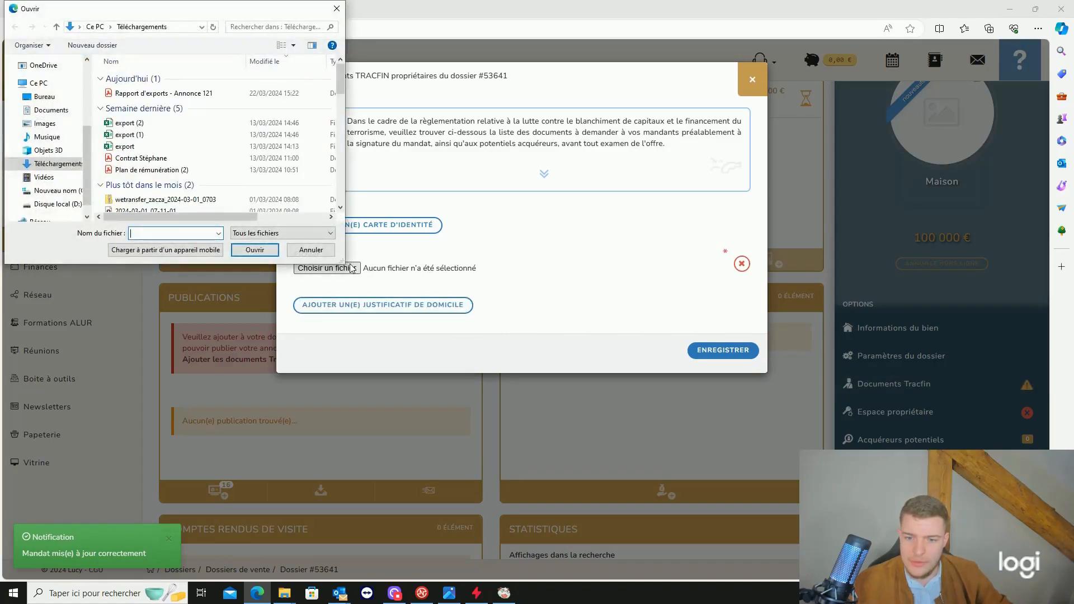
scroll(142, 159, down, 4)
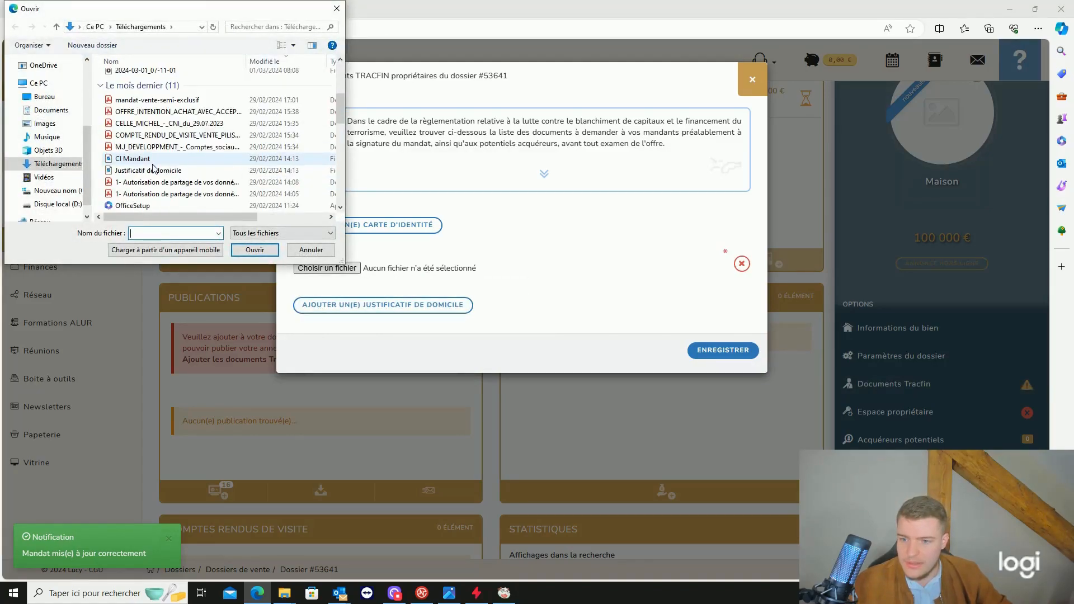
click(132, 158)
click(255, 249)
- Attach the Justificatif de domicile file as proof of address and save the Tracfin documents
click(383, 306)
click(383, 309)
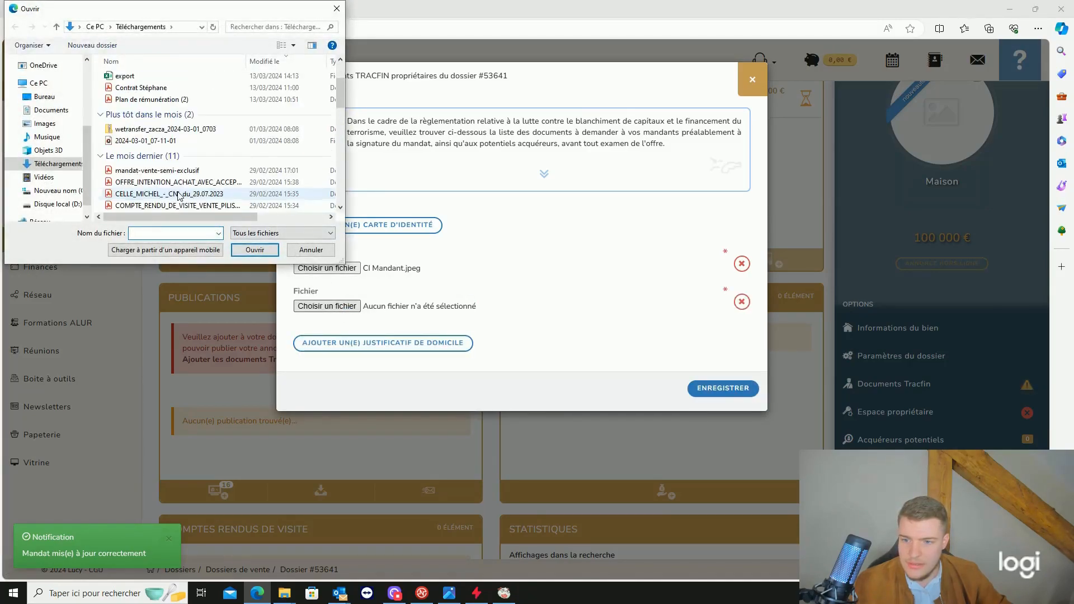
scroll(178, 195, down, 2)
click(179, 171)
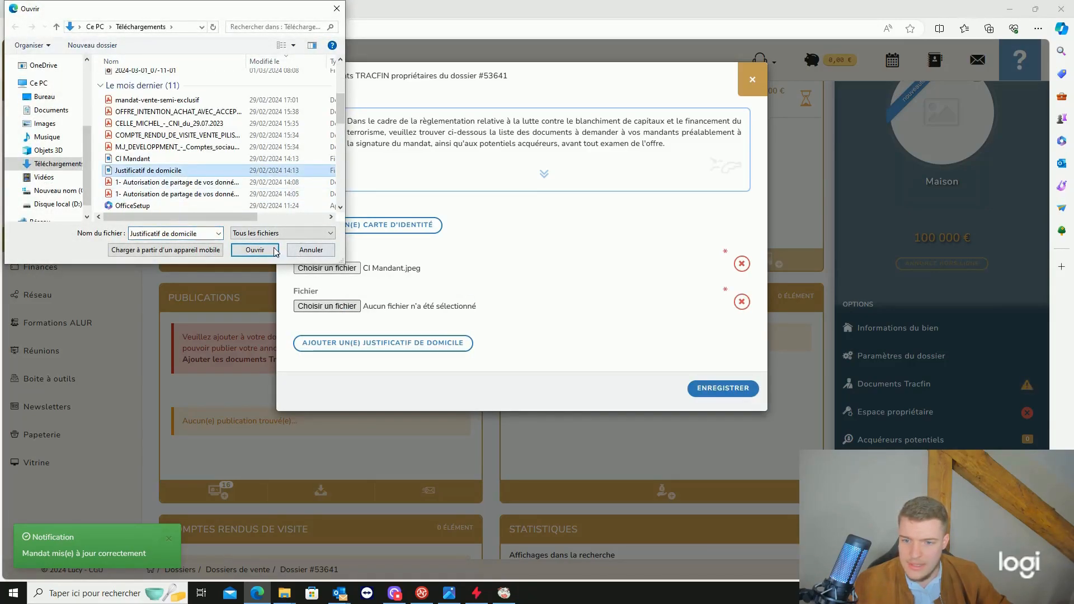
click(255, 250)
click(706, 386)
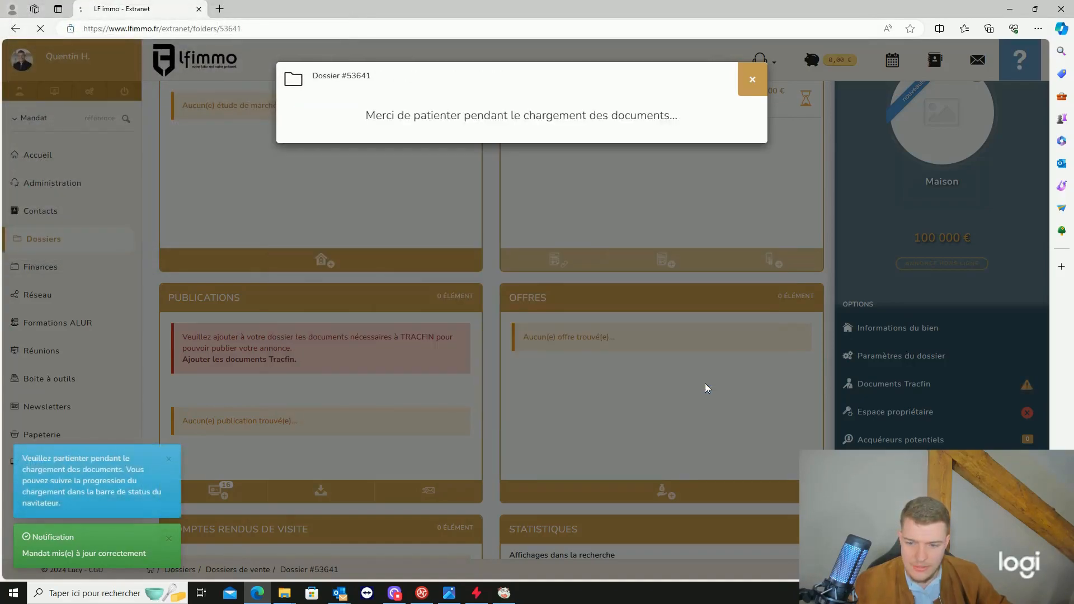
scroll(623, 276, down, 3)
scroll(623, 276, up, 3)
scroll(626, 280, down, 2)
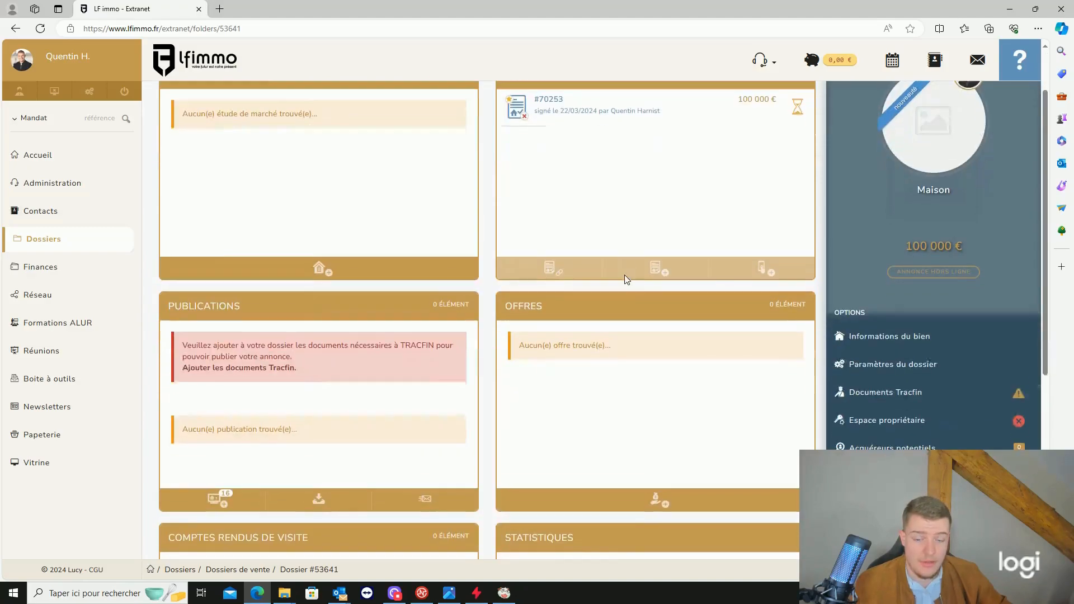